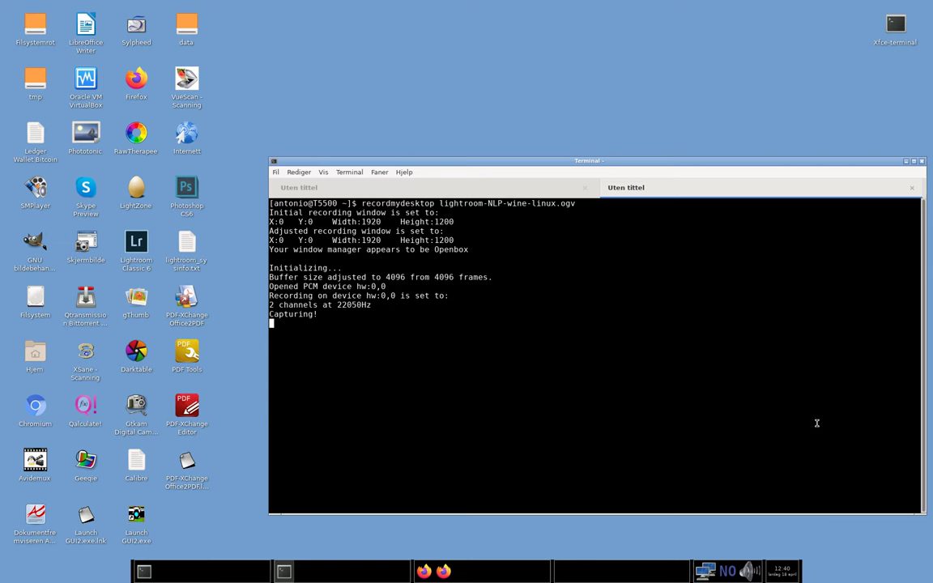
In a new terminal tab, check kernel details and the wine-5.4 version, then start winecfg.
{"action": "left_click", "coordinate": [274, 172]}
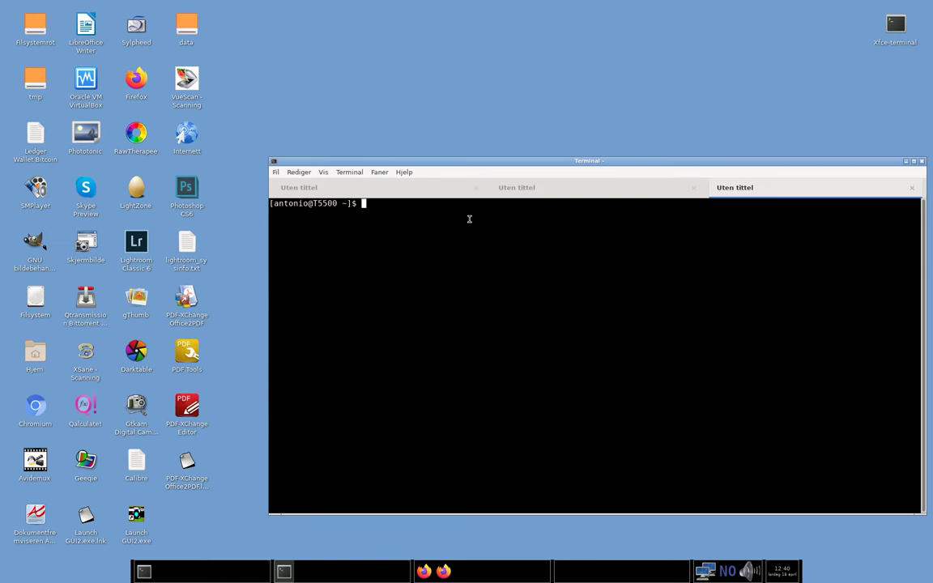
{"action": "type", "text": "uname -a"}
{"action": "key", "text": "Return"}
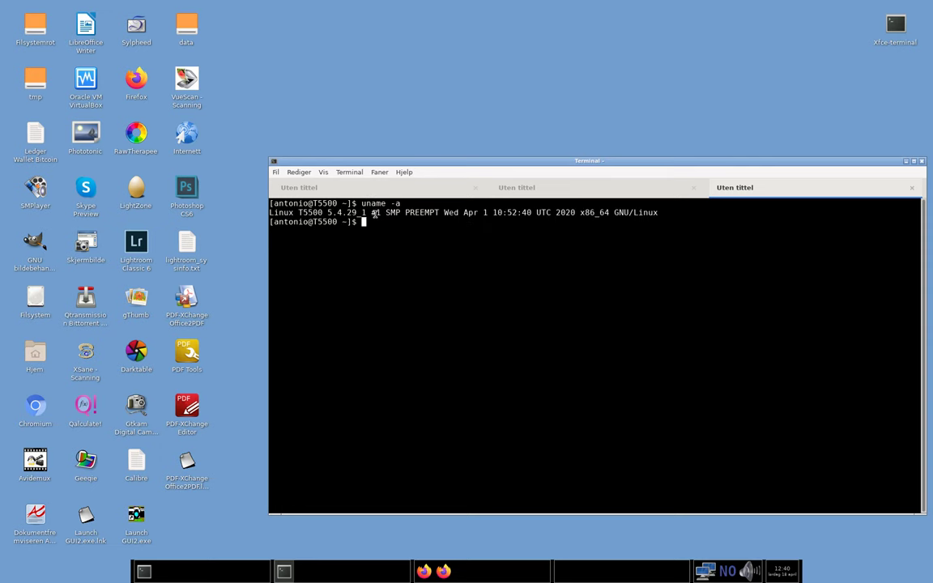
{"action": "type", "text": "wine --version"}
{"action": "key", "text": "Return"}
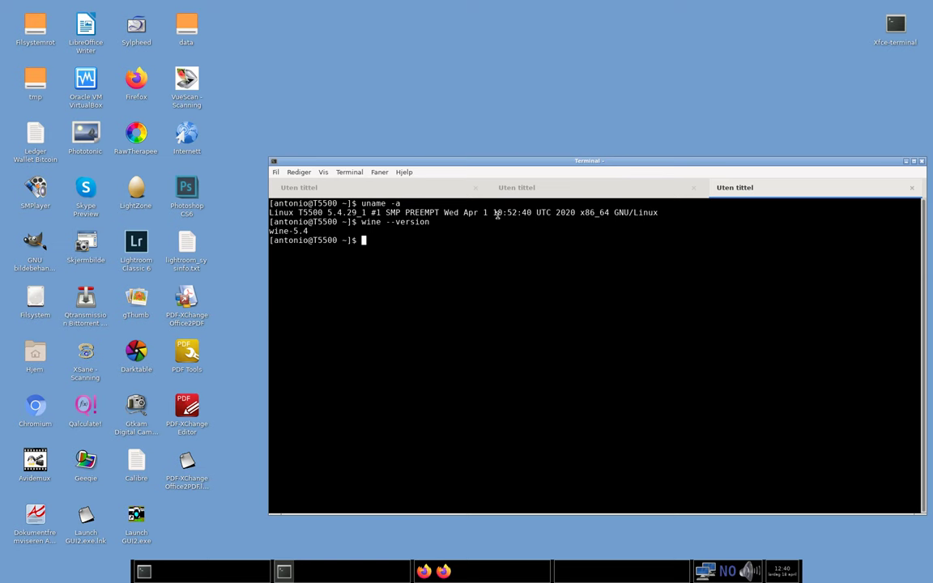
{"action": "type", "text": "winecfg"}
{"action": "key", "text": "Return"}
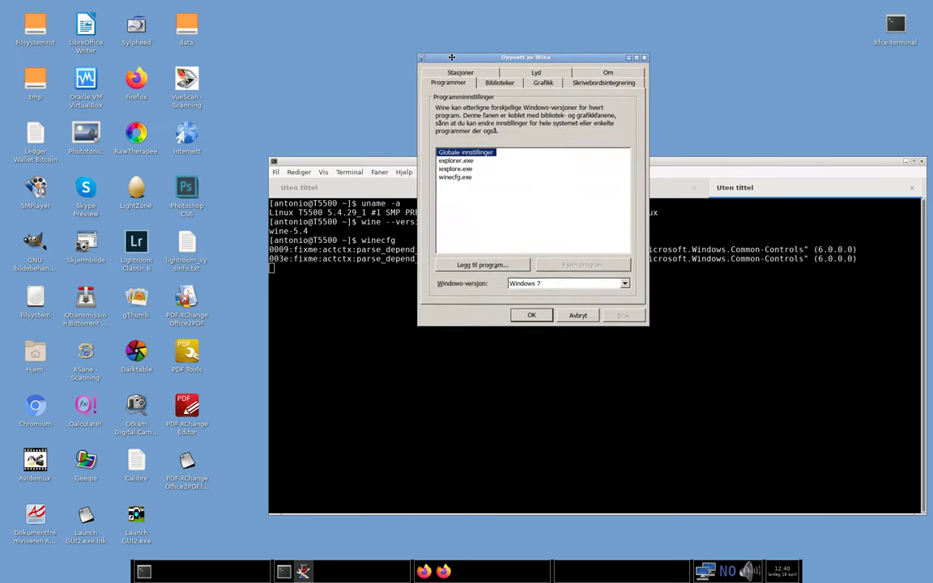
Review winecfg's Windows 7 setting, Wine version and graphics pages, then close it unchanged.
{"action": "left_click_drag", "start_coordinate": [26, 6], "coordinate": [439, 98]}
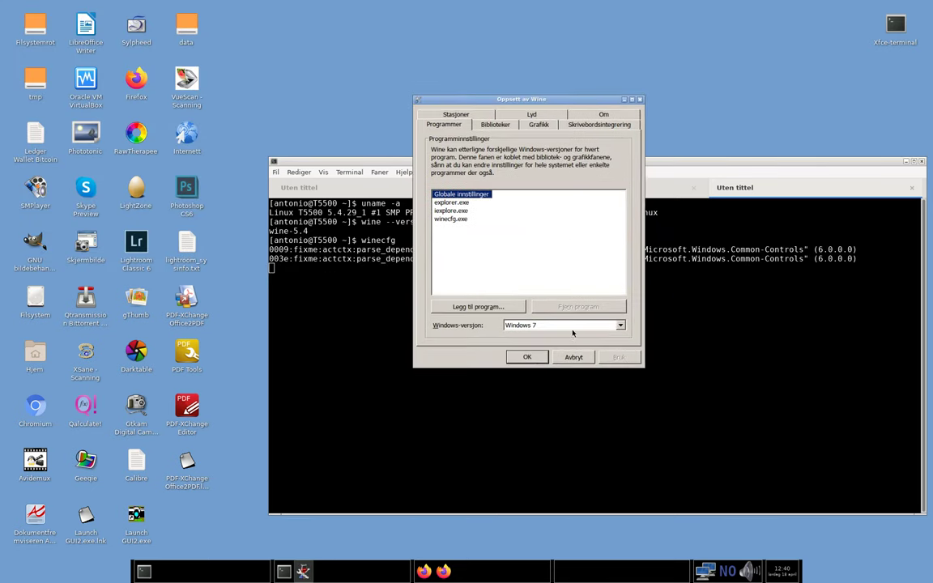
{"action": "left_click", "coordinate": [619, 325]}
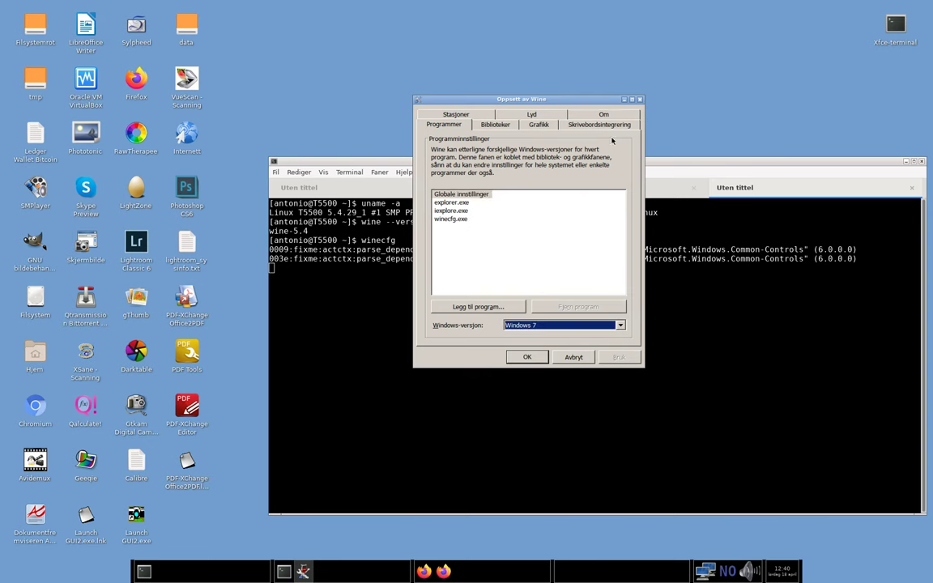
{"action": "left_click", "coordinate": [602, 115]}
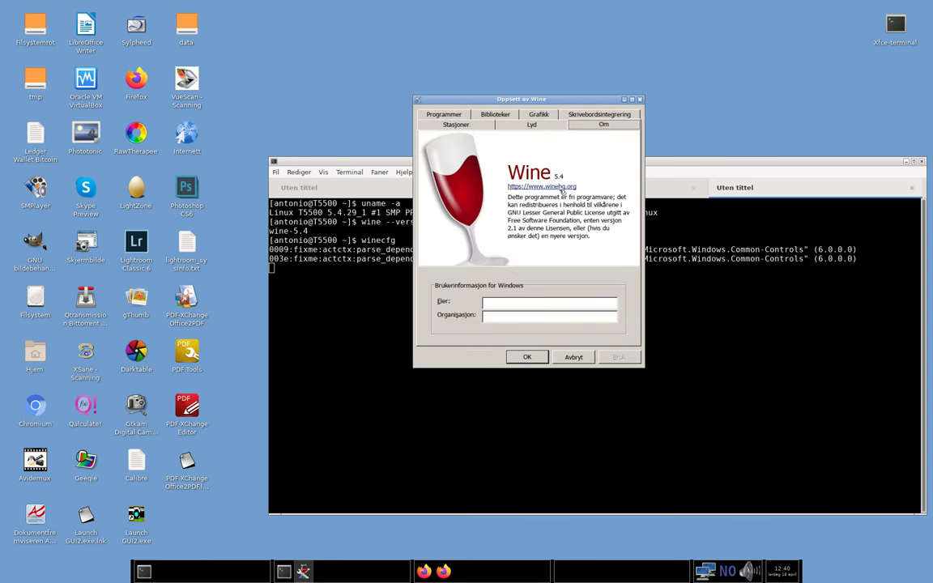
{"action": "left_click", "coordinate": [540, 115]}
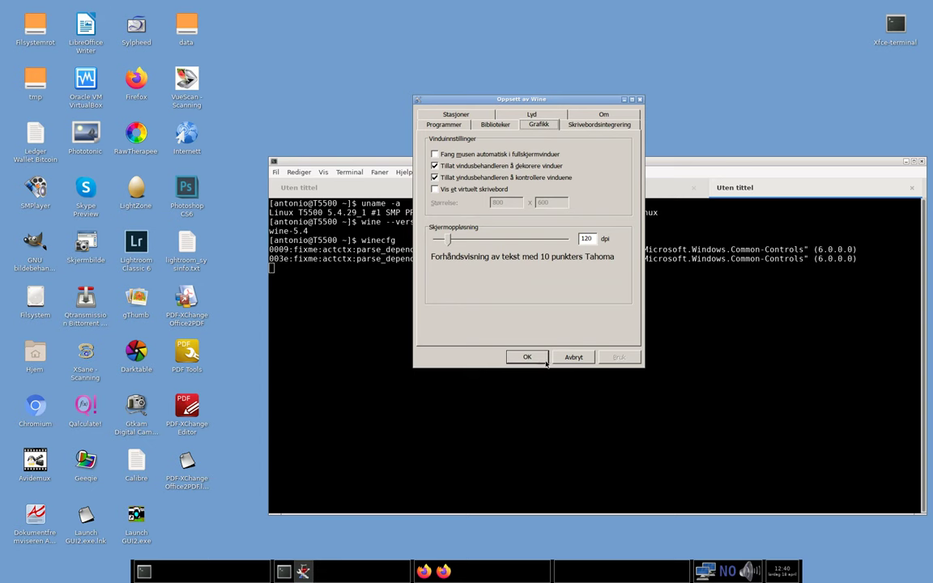
{"action": "left_click", "coordinate": [541, 360]}
Run winetricks from the terminal.
{"action": "type", "text": "wintri"}
{"action": "key", "text": "BackSpace"}
{"action": "key", "text": "BackSpace"}
{"action": "key", "text": "BackSpace"}
{"action": "type", "text": "etricks"}
{"action": "key", "text": "Return"}
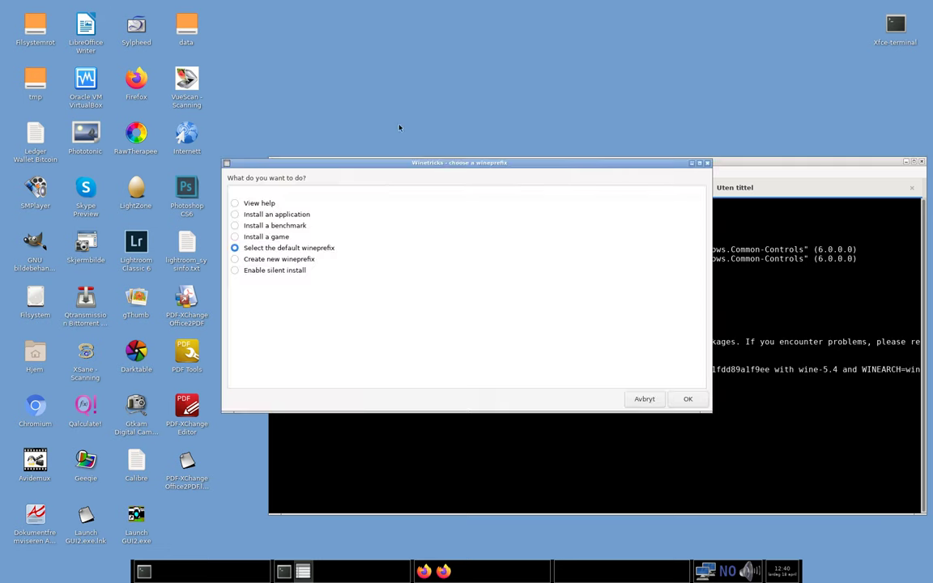
Open the font list for the default wineprefix and browse which fonts are installed.
{"action": "left_click", "coordinate": [688, 401]}
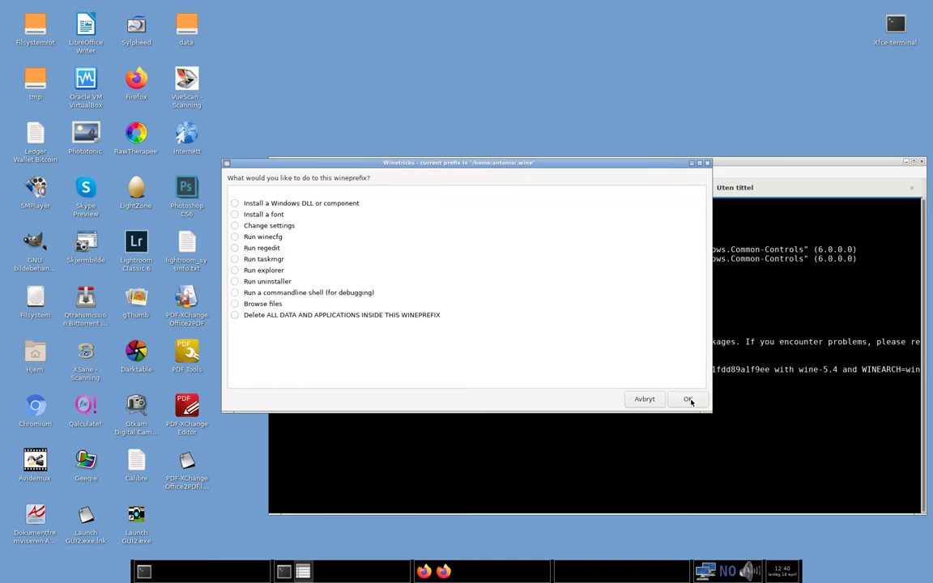
{"action": "left_click", "coordinate": [235, 214]}
{"action": "left_click", "coordinate": [685, 401]}
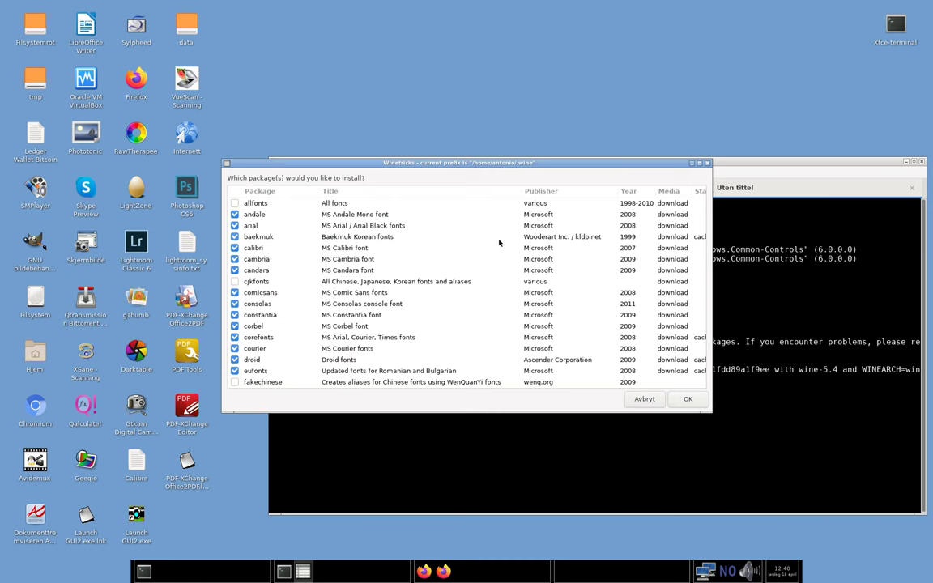
{"action": "scroll", "coordinate": [282, 236], "scroll_direction": "down", "scroll_amount": 1}
{"action": "scroll", "coordinate": [282, 236], "scroll_direction": "down", "scroll_amount": 2}
{"action": "scroll", "coordinate": [282, 236], "scroll_direction": "down", "scroll_amount": 2}
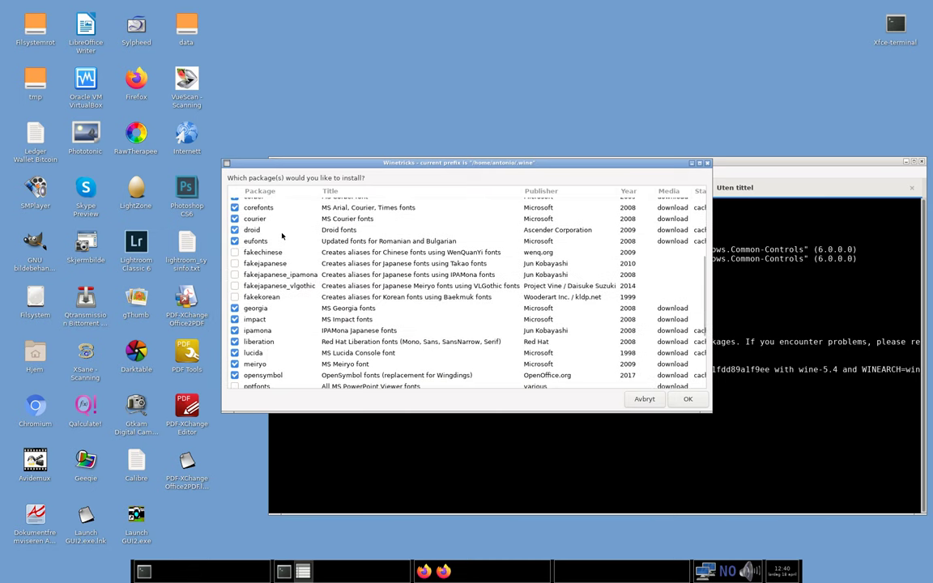
{"action": "scroll", "coordinate": [282, 236], "scroll_direction": "down", "scroll_amount": 1}
{"action": "scroll", "coordinate": [282, 236], "scroll_direction": "down", "scroll_amount": 3}
{"action": "scroll", "coordinate": [282, 236], "scroll_direction": "down", "scroll_amount": 1}
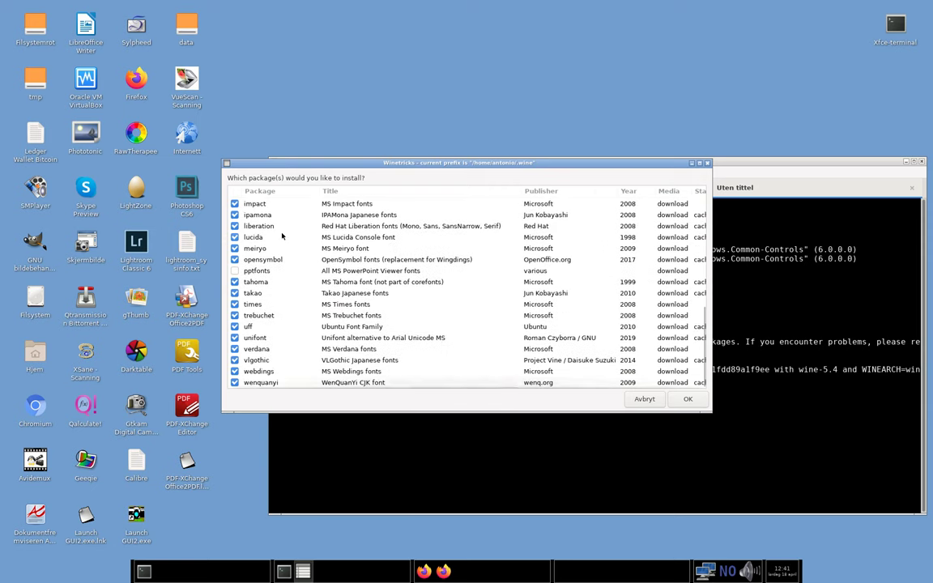
{"action": "scroll", "coordinate": [281, 259], "scroll_direction": "up", "scroll_amount": 4}
Leave the font list and open the Windows DLL and component list.
{"action": "left_click", "coordinate": [645, 399]}
{"action": "left_click", "coordinate": [239, 204]}
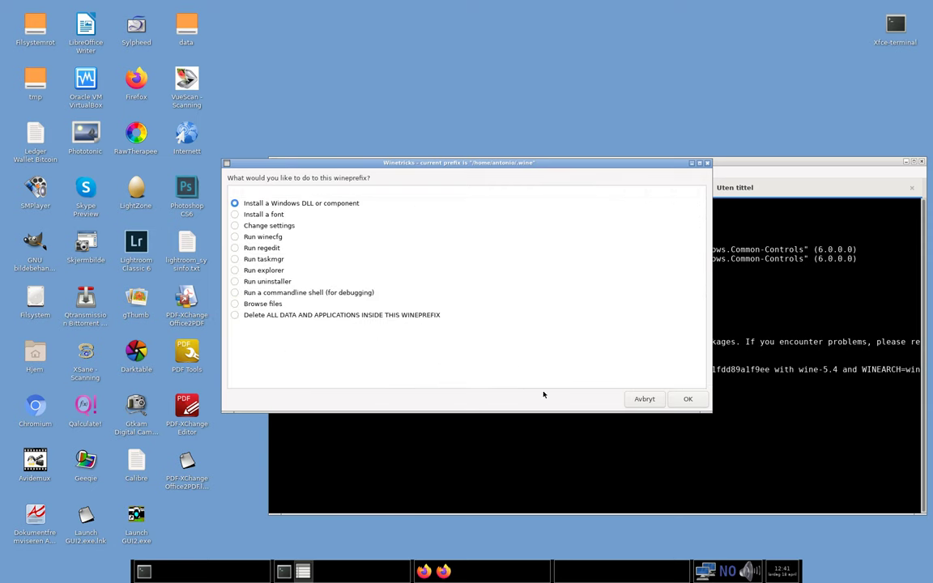
{"action": "left_click", "coordinate": [681, 399]}
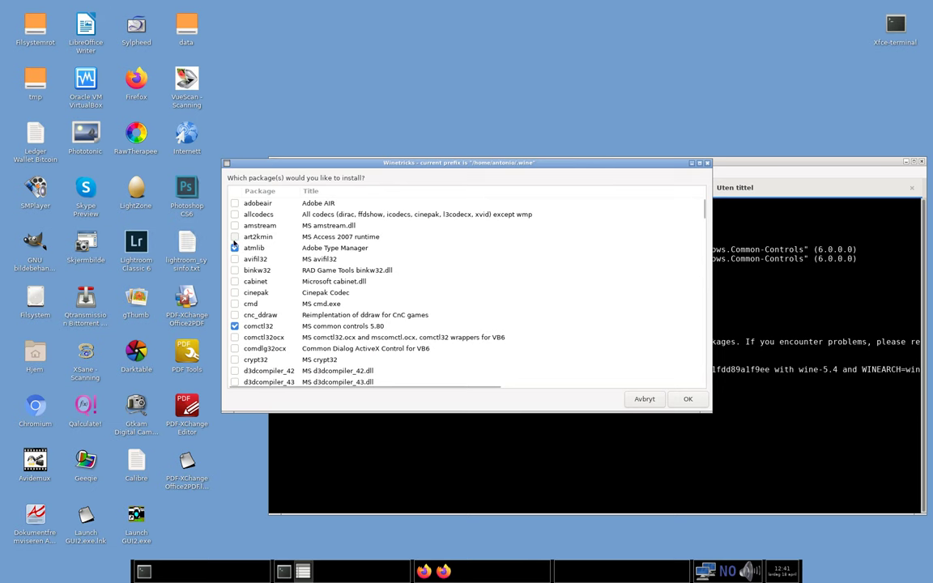
Scroll through the components list, checking entries like comctl32, gdiplus and msxml3/4/6.
{"action": "scroll", "coordinate": [269, 259], "scroll_direction": "down", "scroll_amount": 3}
{"action": "scroll", "coordinate": [269, 259], "scroll_direction": "down", "scroll_amount": 4}
{"action": "scroll", "coordinate": [269, 259], "scroll_direction": "down", "scroll_amount": 4}
{"action": "scroll", "coordinate": [268, 259], "scroll_direction": "down", "scroll_amount": 4}
{"action": "scroll", "coordinate": [269, 261], "scroll_direction": "down", "scroll_amount": 4}
{"action": "scroll", "coordinate": [270, 261], "scroll_direction": "down", "scroll_amount": 4}
{"action": "scroll", "coordinate": [270, 262], "scroll_direction": "down", "scroll_amount": 4}
{"action": "scroll", "coordinate": [270, 262], "scroll_direction": "down", "scroll_amount": 4}
{"action": "scroll", "coordinate": [270, 262], "scroll_direction": "down", "scroll_amount": 4}
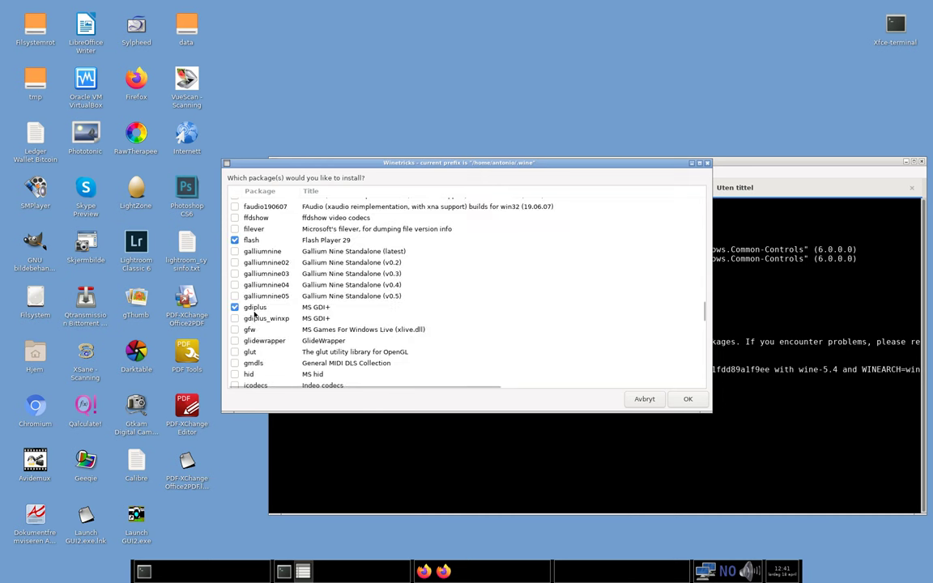
{"action": "scroll", "coordinate": [306, 307], "scroll_direction": "down", "scroll_amount": 4}
{"action": "scroll", "coordinate": [274, 287], "scroll_direction": "down", "scroll_amount": 5}
{"action": "scroll", "coordinate": [273, 287], "scroll_direction": "down", "scroll_amount": 3}
{"action": "scroll", "coordinate": [272, 292], "scroll_direction": "down", "scroll_amount": 2}
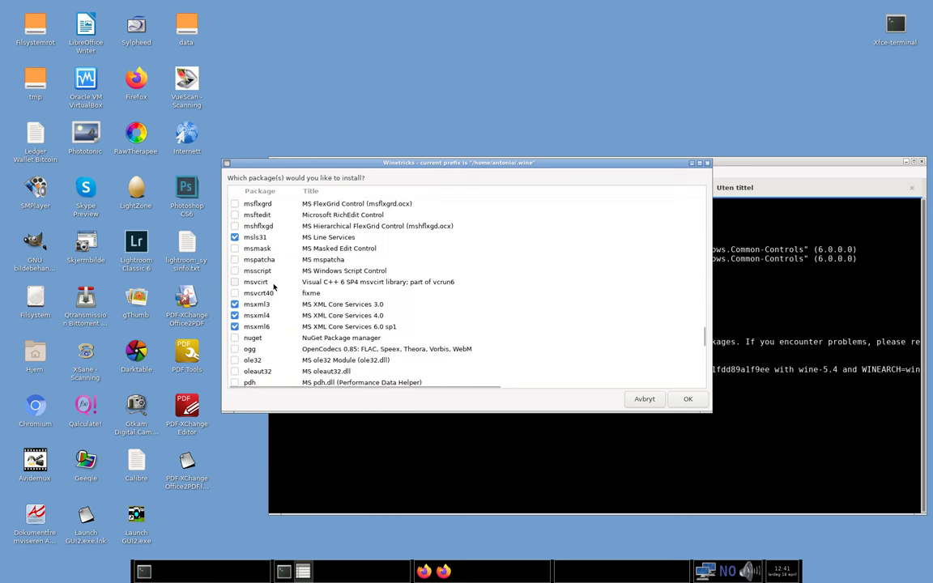
{"action": "scroll", "coordinate": [515, 282], "scroll_direction": "down", "scroll_amount": 5}
{"action": "scroll", "coordinate": [504, 356], "scroll_direction": "down", "scroll_amount": 10}
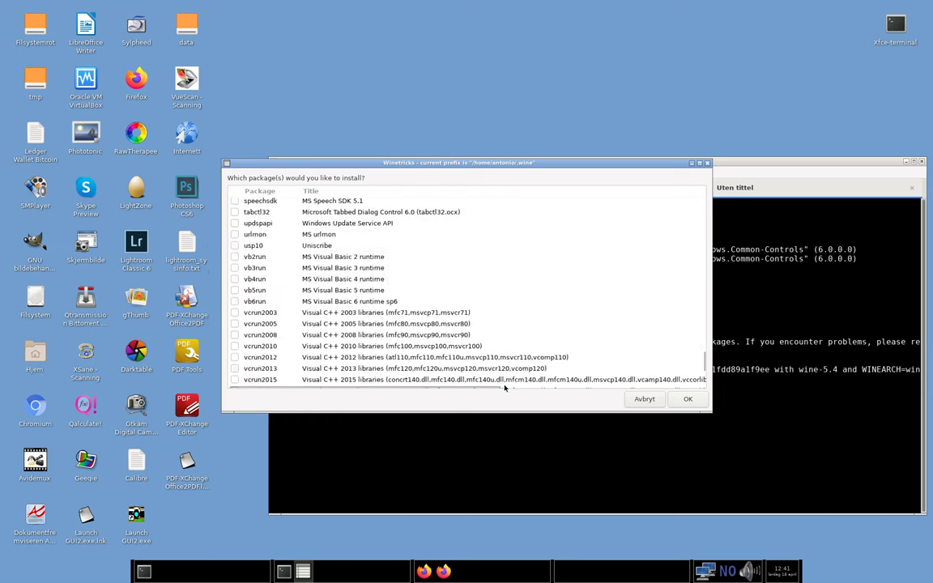
{"action": "scroll", "coordinate": [507, 368], "scroll_direction": "down", "scroll_amount": 5}
{"action": "scroll", "coordinate": [504, 385], "scroll_direction": "right", "scroll_amount": 3}
{"action": "scroll", "coordinate": [487, 386], "scroll_direction": "left", "scroll_amount": 3}
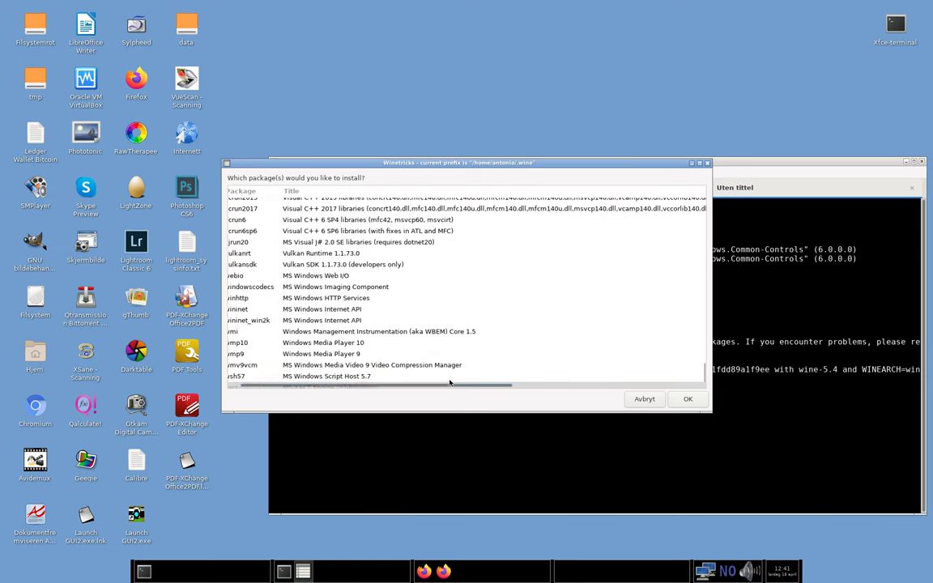
{"action": "scroll", "coordinate": [488, 388], "scroll_direction": "left", "scroll_amount": 1}
{"action": "scroll", "coordinate": [487, 316], "scroll_direction": "down", "scroll_amount": 3}
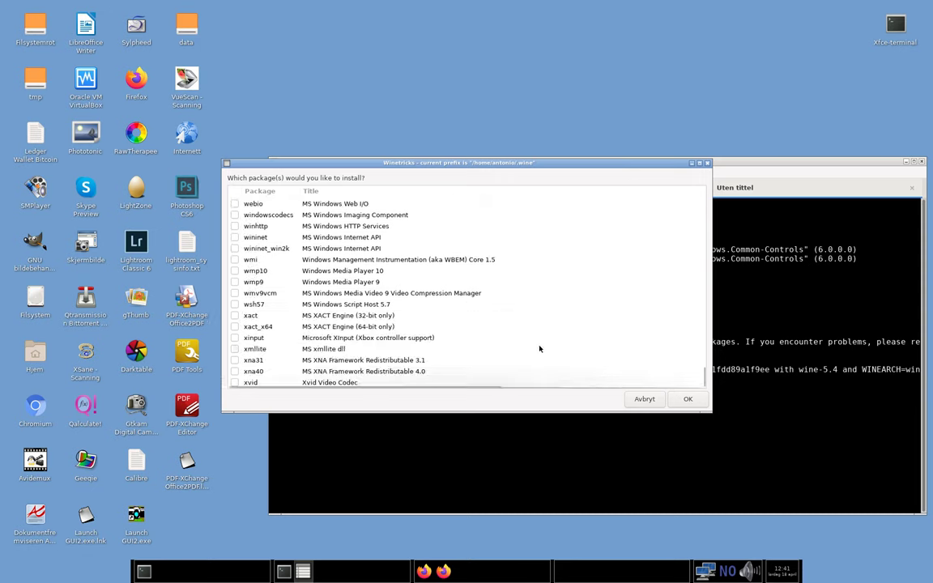
Exit Winetricks without installing anything, returning to the shell prompt.
{"action": "left_click", "coordinate": [645, 399]}
{"action": "left_click", "coordinate": [644, 399]}
{"action": "left_click", "coordinate": [644, 400]}
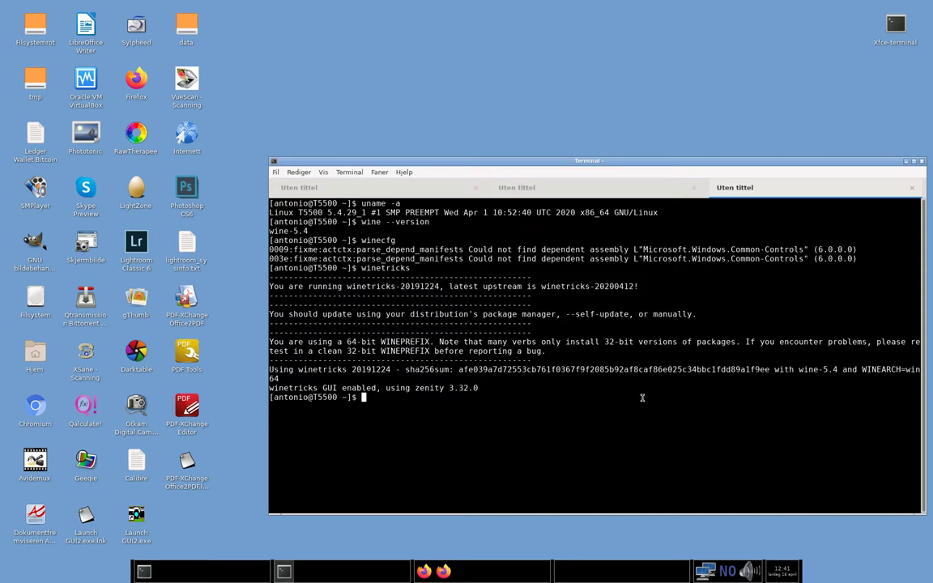
Launch the Wine uninstaller with 'wine uninstaller'.
{"action": "type", "text": "wine unsinstaller"}
{"action": "key", "text": "Left"}
{"action": "key", "text": "Left"}
{"action": "key", "text": "Left"}
{"action": "key", "text": "Left"}
{"action": "key", "text": "Left"}
{"action": "key", "text": "Left"}
{"action": "key", "text": "BackSpace"}
{"action": "key", "text": "Return"}
Find Adobe Lightroom 6.14 in the installed programs list, then close the list.
{"action": "left_click_drag", "start_coordinate": [122, 9], "coordinate": [474, 92]}
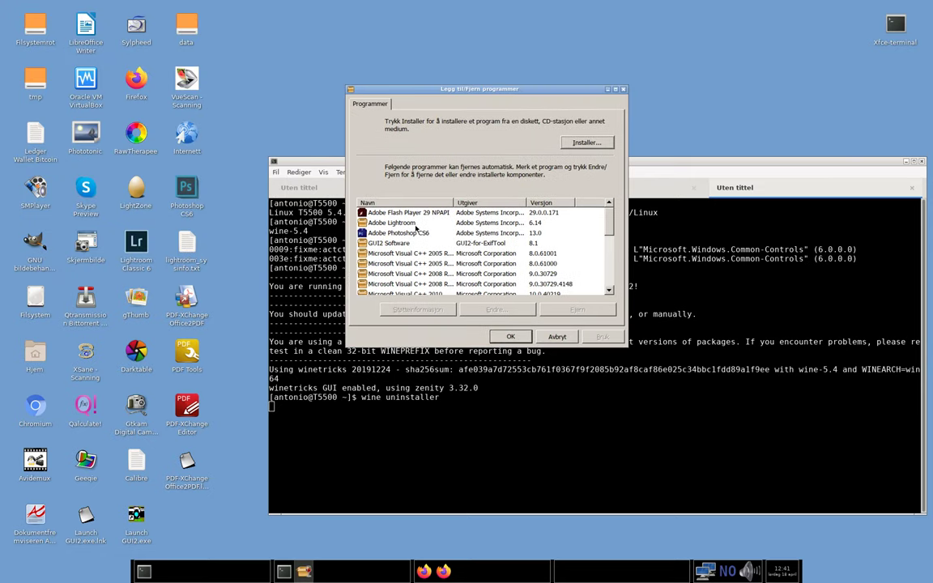
{"action": "left_click", "coordinate": [410, 225]}
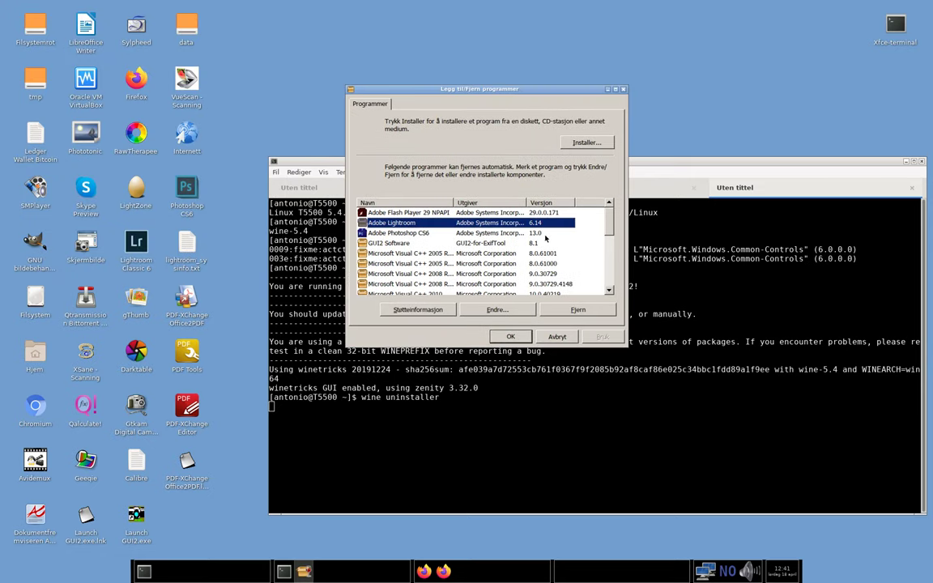
{"action": "scroll", "coordinate": [443, 232], "scroll_direction": "down", "scroll_amount": 1}
{"action": "scroll", "coordinate": [438, 265], "scroll_direction": "down", "scroll_amount": 1}
{"action": "scroll", "coordinate": [433, 275], "scroll_direction": "down", "scroll_amount": 2}
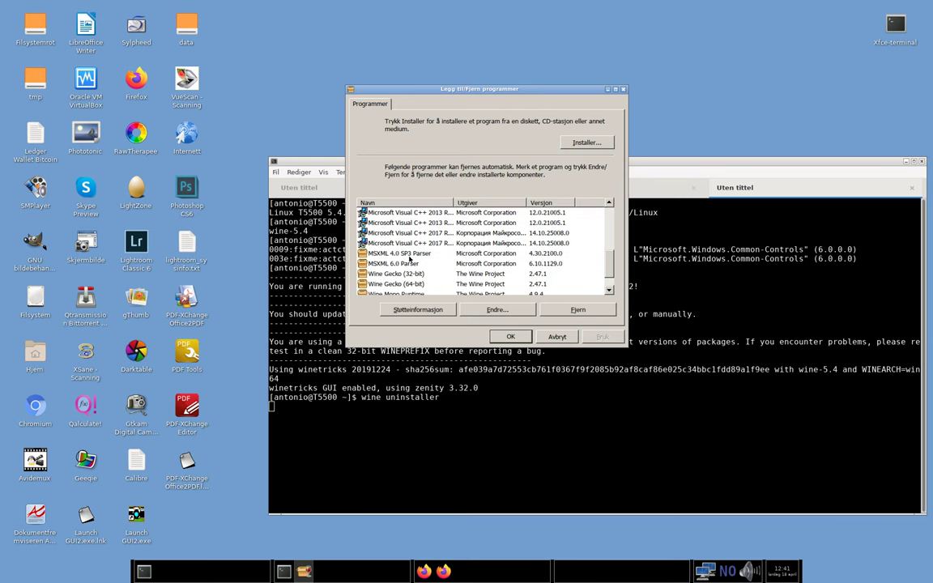
{"action": "left_click", "coordinate": [494, 310]}
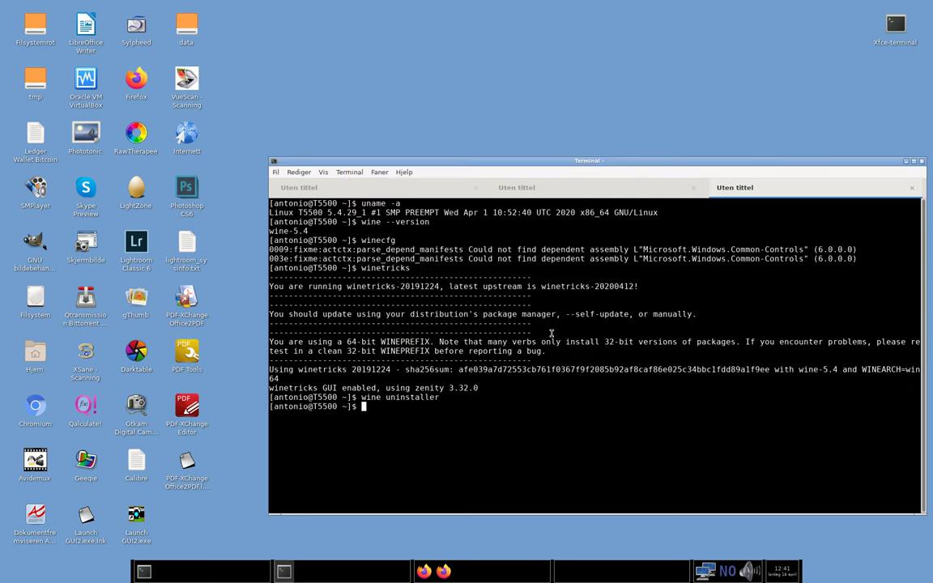
Start Midnight Commander from the ~/.wine folder.
{"action": "type", "text": "cd .wine/"}
{"action": "key", "text": "Return"}
{"action": "type", "text": "mc"}
{"action": "key", "text": "Return"}
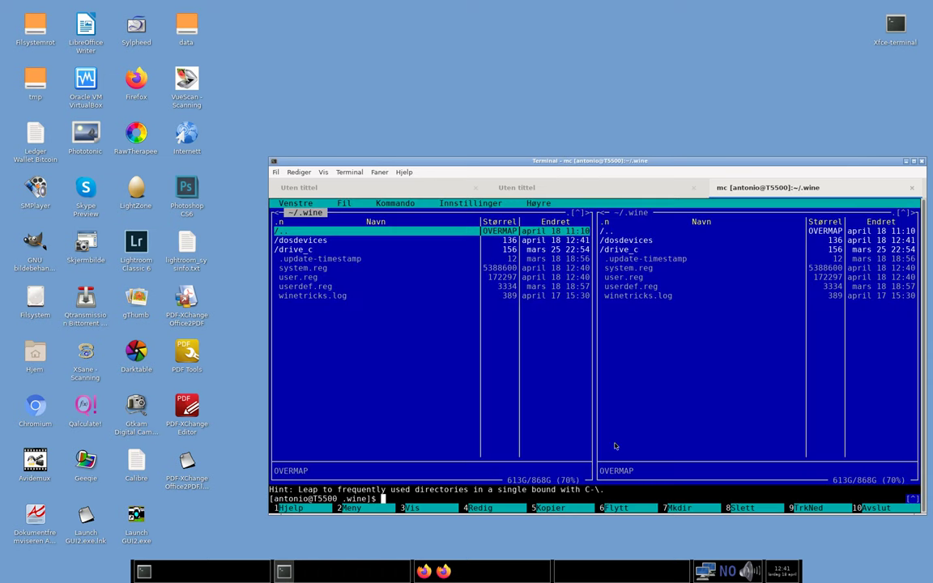
Browse drive_c/Program Files/Adobe Lightroom to lightroom.exe, then quit Midnight Commander.
{"action": "key", "text": "Return"}
{"action": "key", "text": "Down"}
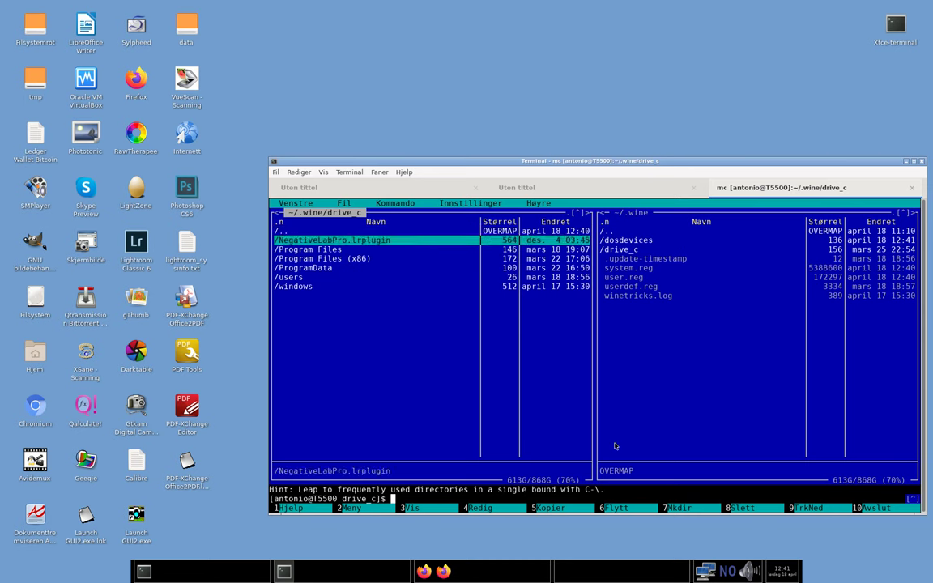
{"action": "key", "text": "Down"}
{"action": "key", "text": "Return"}
{"action": "key", "text": "Return"}
{"action": "key", "text": "Down"}
{"action": "key", "text": "Down"}
{"action": "key", "text": "Return"}
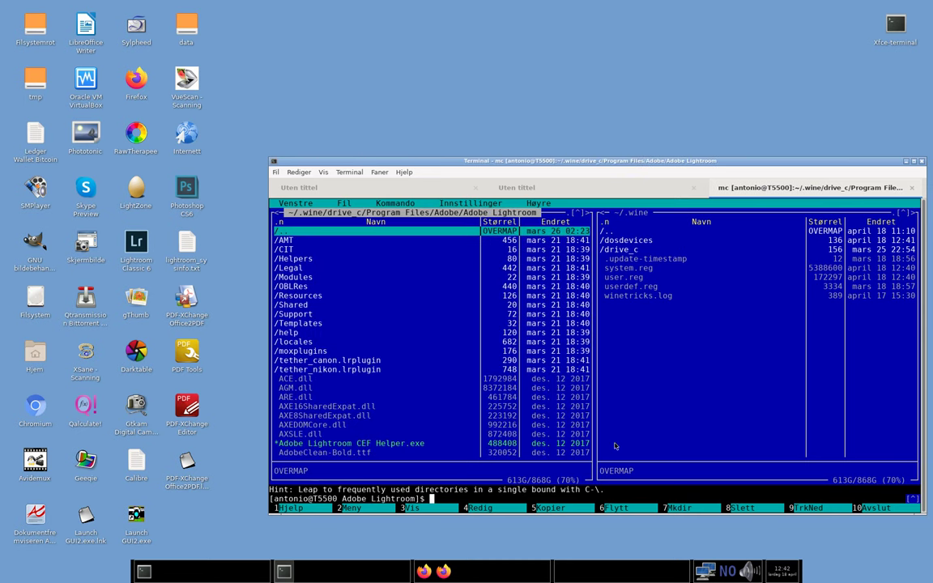
{"action": "key", "text": "Page_Down"}
{"action": "key", "text": "Page_Down"}
{"action": "key", "text": "Page_Down"}
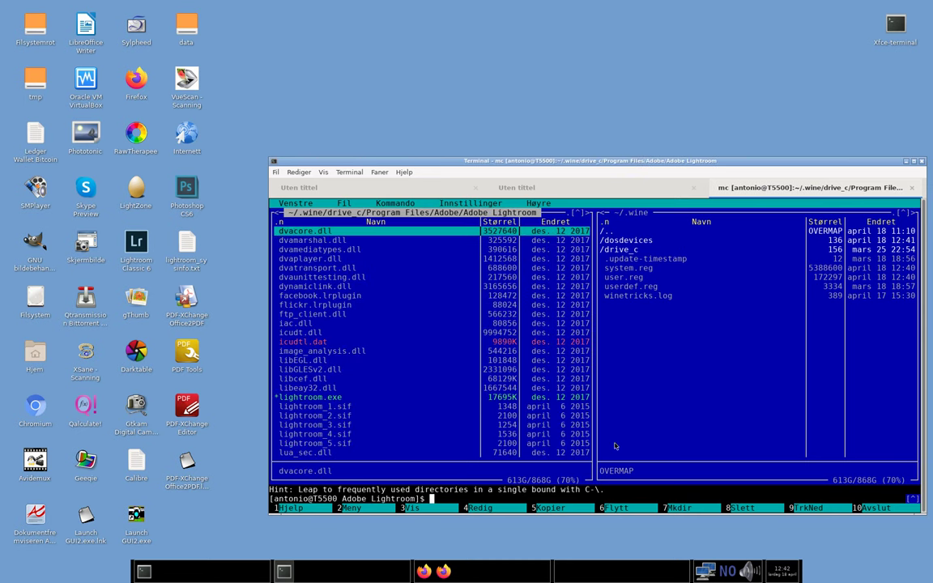
{"action": "key", "text": "Down"}
{"action": "key", "text": "Down"}
{"action": "key", "text": "Down"}
{"action": "key", "text": "Down"}
{"action": "key", "text": "Down"}
{"action": "key", "text": "Down"}
{"action": "key", "text": "Down"}
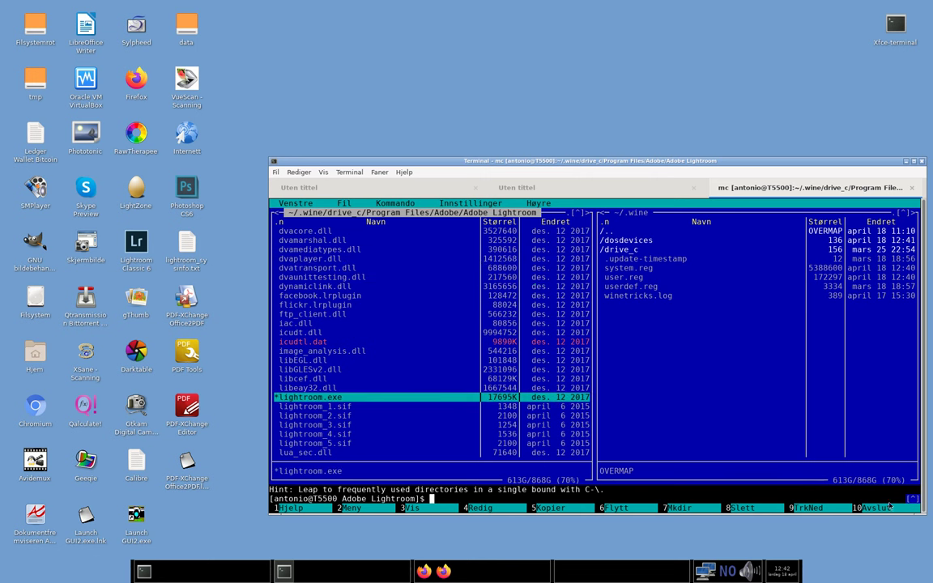
{"action": "left_click", "coordinate": [891, 510]}
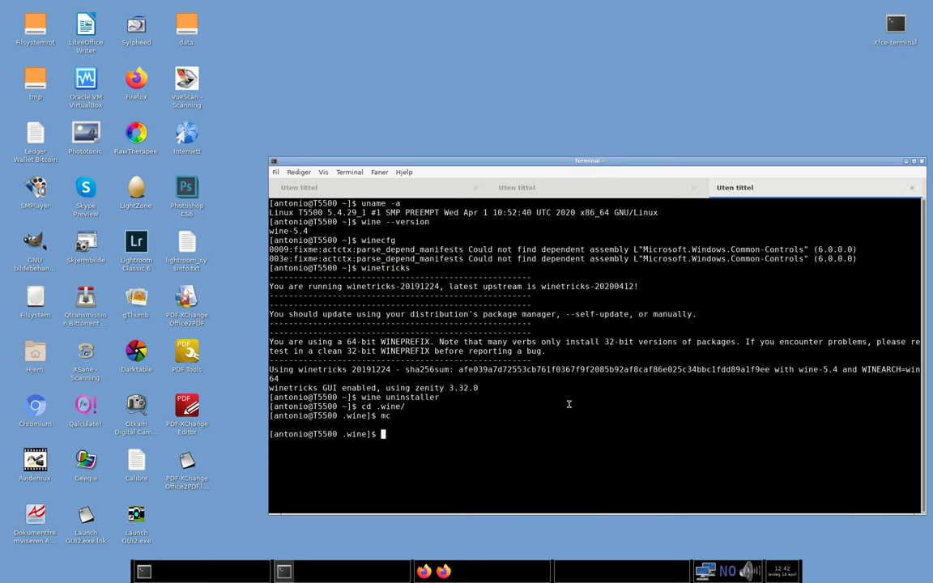
Change into drive_c/Program Files/Adobe/Adobe Lightroom.
{"action": "type", "text": "cd dr"}
{"action": "key", "text": "Tab"}
{"action": "type", "text": "Program\\ Files"}
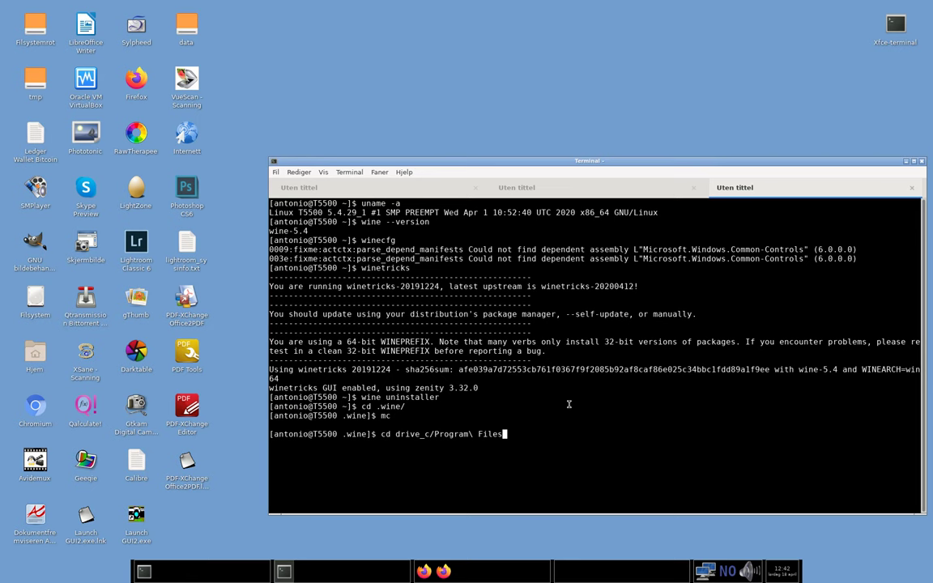
{"action": "key", "text": "Return"}
{"action": "type", "text": "cd A"}
{"action": "key", "text": "Tab"}
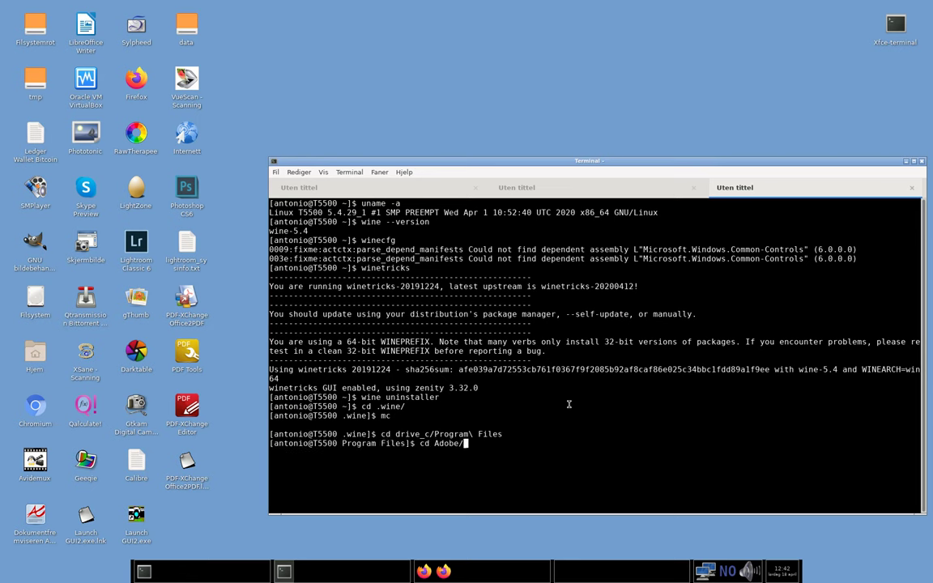
{"action": "type", "text": "A"}
{"action": "key", "text": "Tab"}
{"action": "type", "text": "L"}
{"action": "key", "text": "Tab"}
{"action": "key", "text": "Return"}
Clear the screen, list the folder, and launch Lightroom with 'wine64 lightroom.exe &'.
{"action": "type", "text": "clear"}
{"action": "key", "text": "Return"}
{"action": "type", "text": "ls"}
{"action": "key", "text": "Return"}
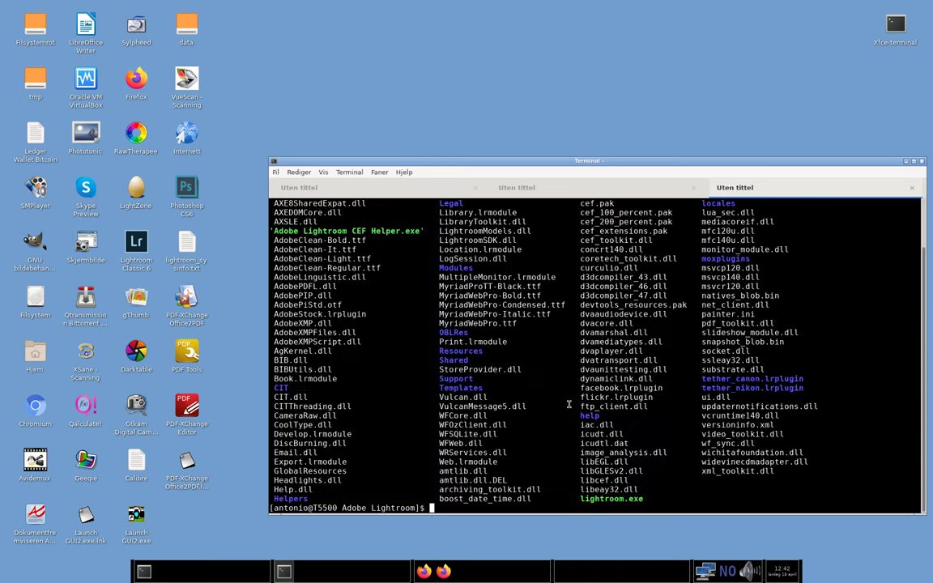
{"action": "type", "text": "wine64 lightroom.exe &"}
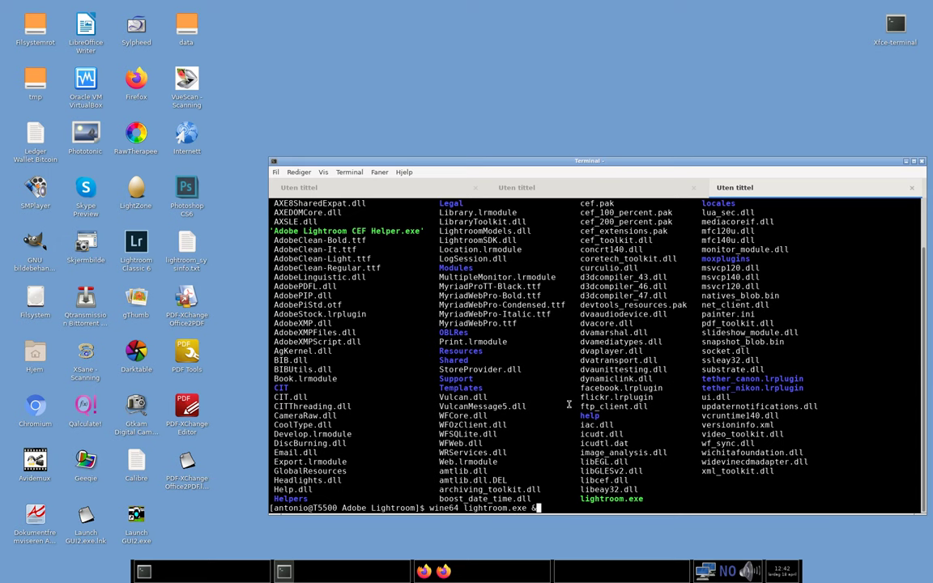
{"action": "key", "text": "Return"}
Run top in the first terminal tab to watch lightroom.exe, and move the window aside.
{"action": "left_click", "coordinate": [603, 185]}
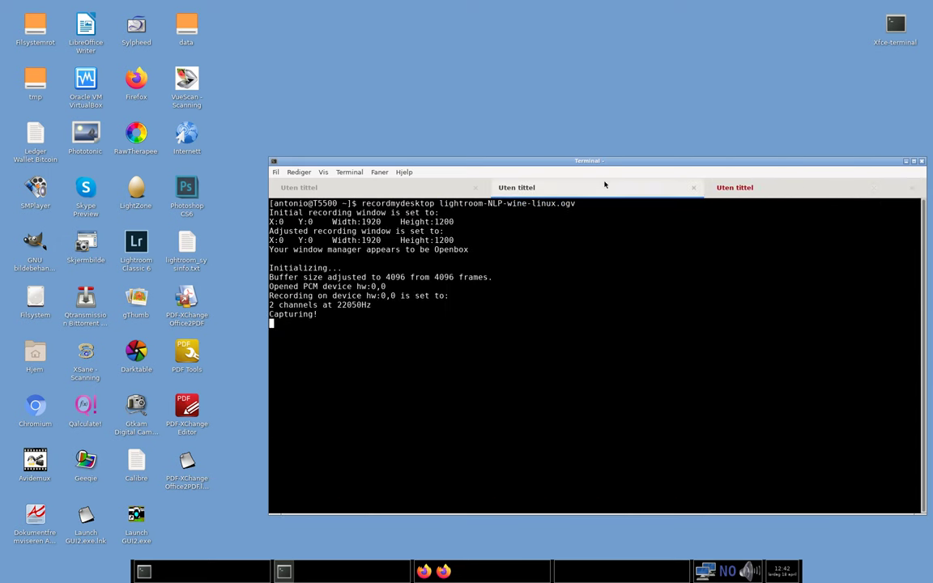
{"action": "left_click", "coordinate": [400, 188]}
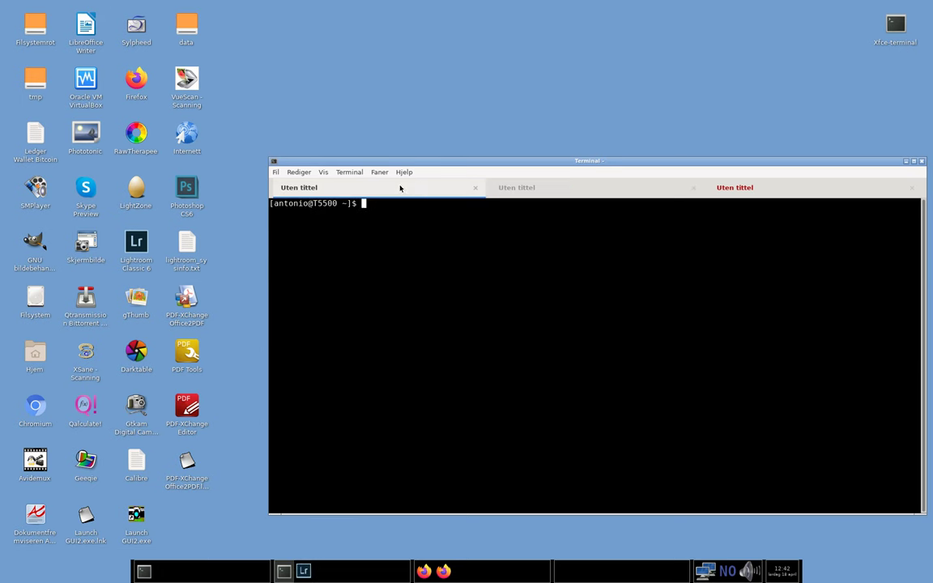
{"action": "type", "text": "top"}
{"action": "key", "text": "Return"}
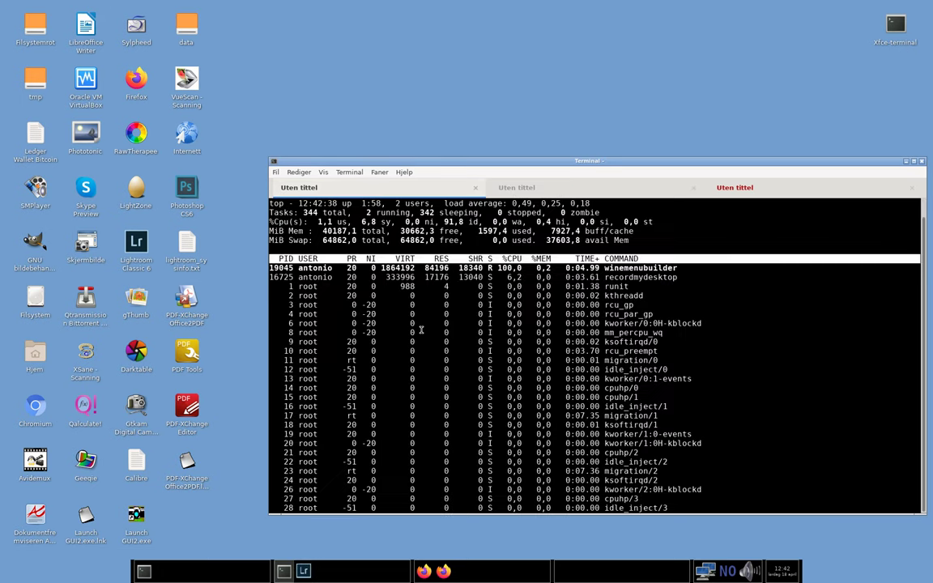
{"action": "mouse_move", "coordinate": [500, 160]}
{"action": "left_mouse_down"}
{"action": "mouse_move", "coordinate": [581, 226]}
{"action": "mouse_move", "coordinate": [582, 355]}
{"action": "left_mouse_up"}
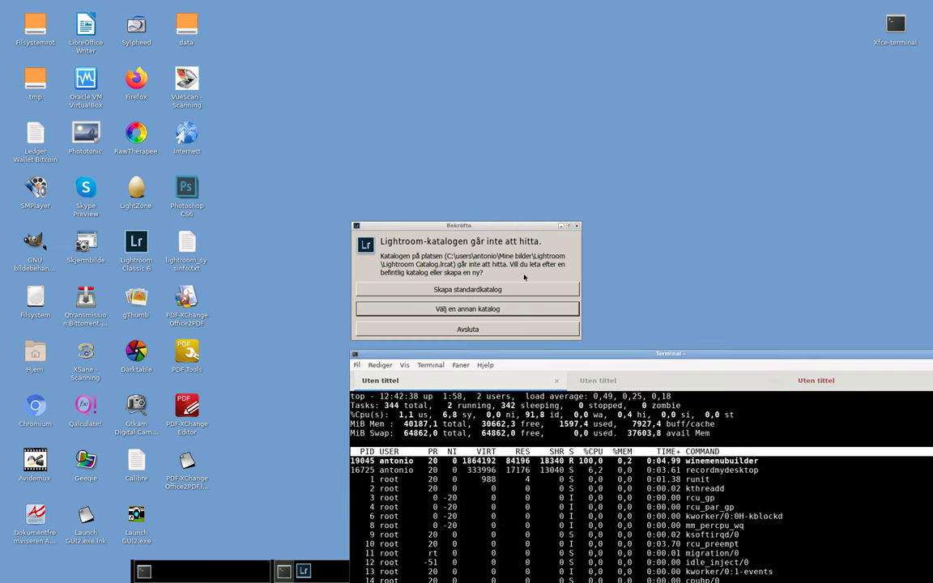
Create the default catalog ('Skapa standardkatalog') and bring Lightroom's Develop view to the front.
{"action": "left_click", "coordinate": [482, 290]}
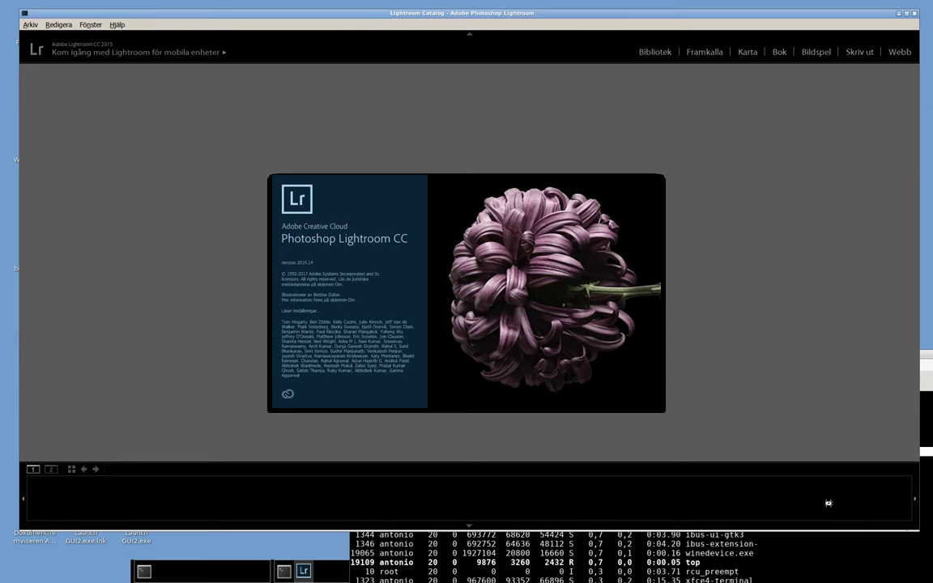
{"action": "left_click", "coordinate": [924, 354]}
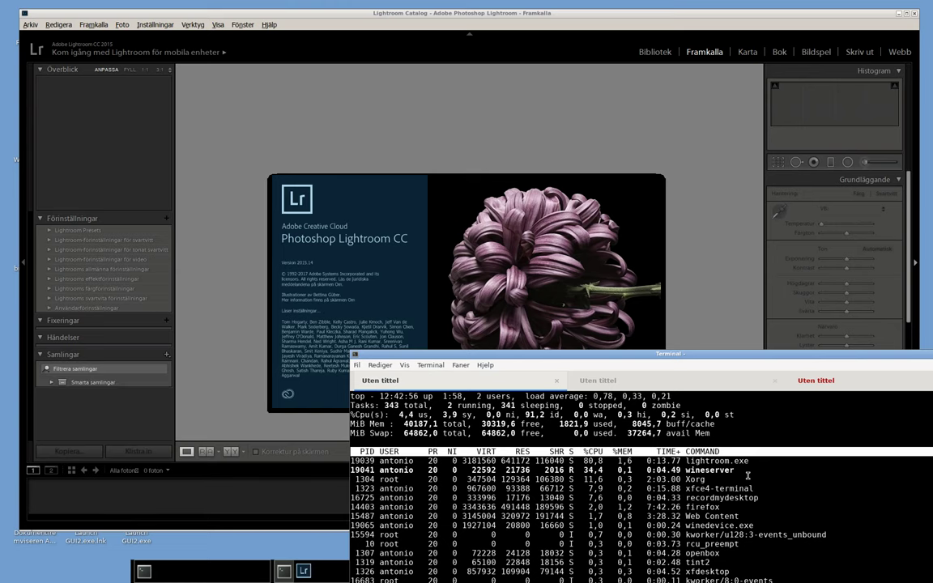
{"action": "left_click", "coordinate": [512, 16]}
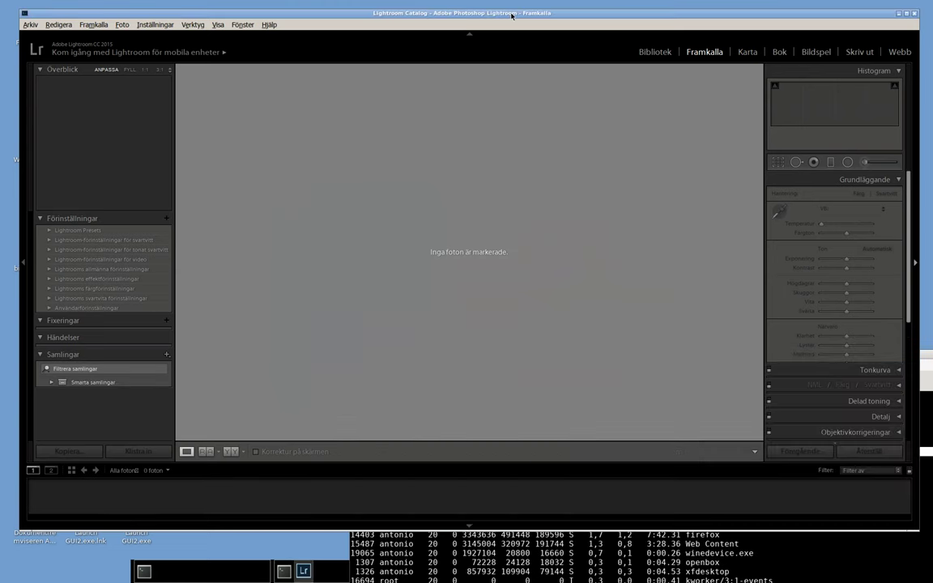
Save Lightroom's system information from Preferences over the existing lightroom_sysinfo.txt.
{"action": "left_click", "coordinate": [66, 24]}
{"action": "left_click", "coordinate": [72, 144]}
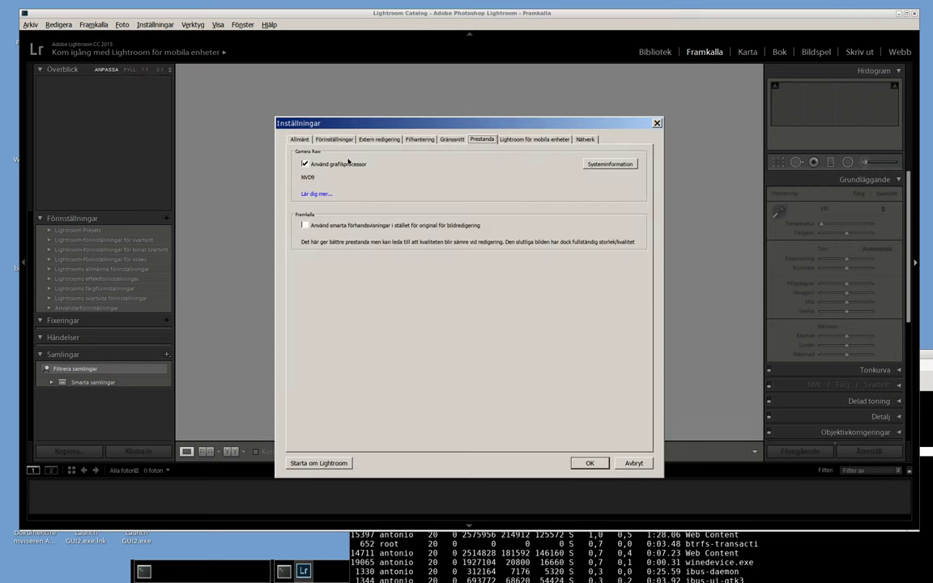
{"action": "left_click", "coordinate": [609, 165]}
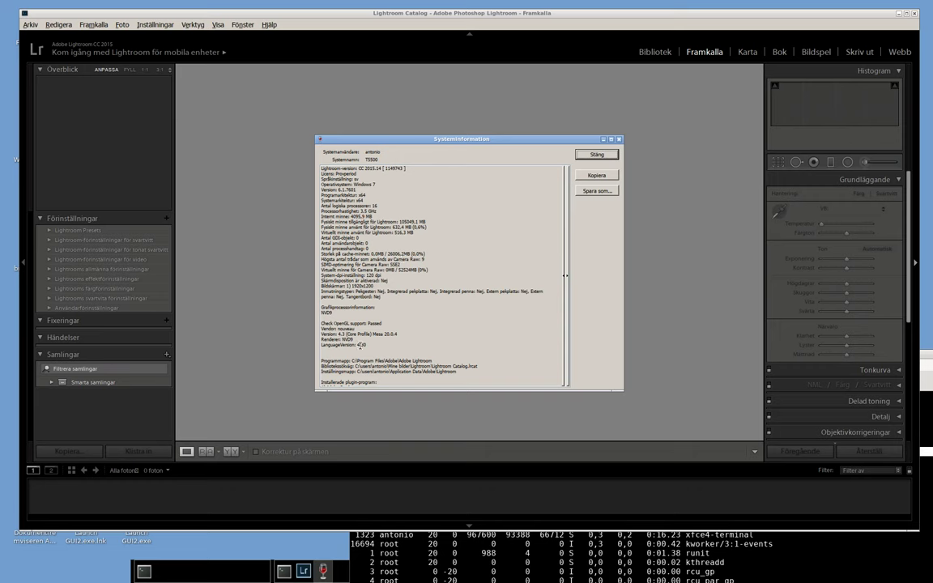
{"action": "left_click", "coordinate": [594, 190]}
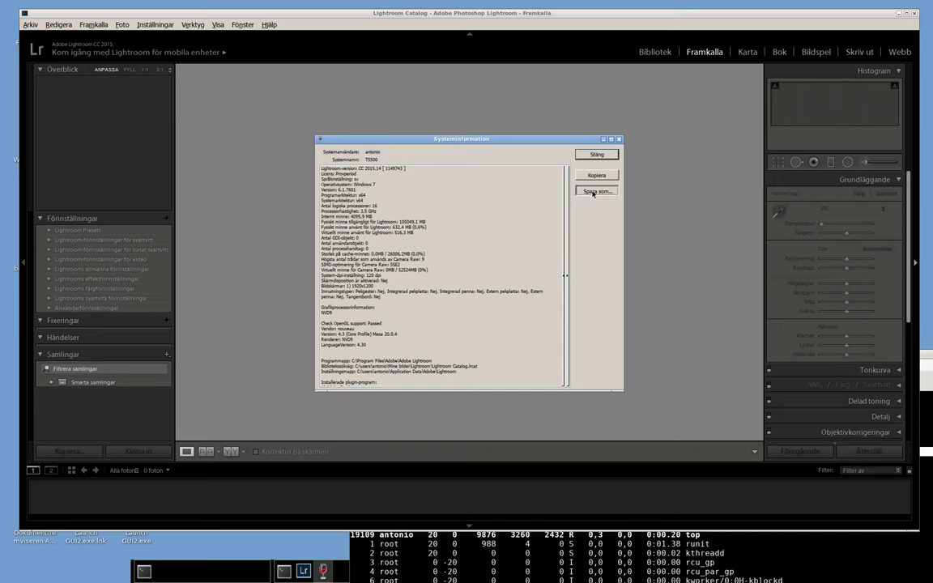
{"action": "left_click", "coordinate": [413, 197]}
{"action": "left_click", "coordinate": [592, 401]}
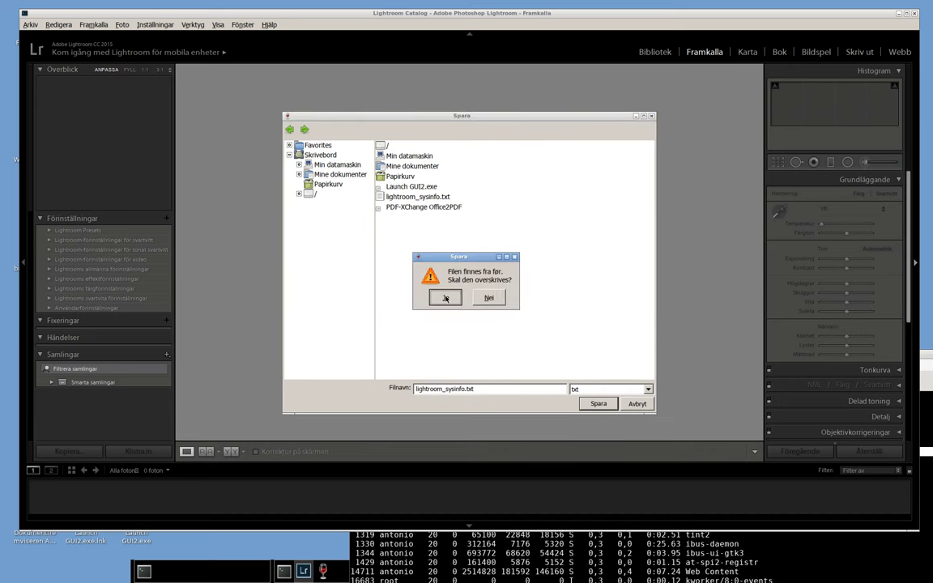
{"action": "left_click", "coordinate": [447, 298]}
{"action": "left_click", "coordinate": [597, 154]}
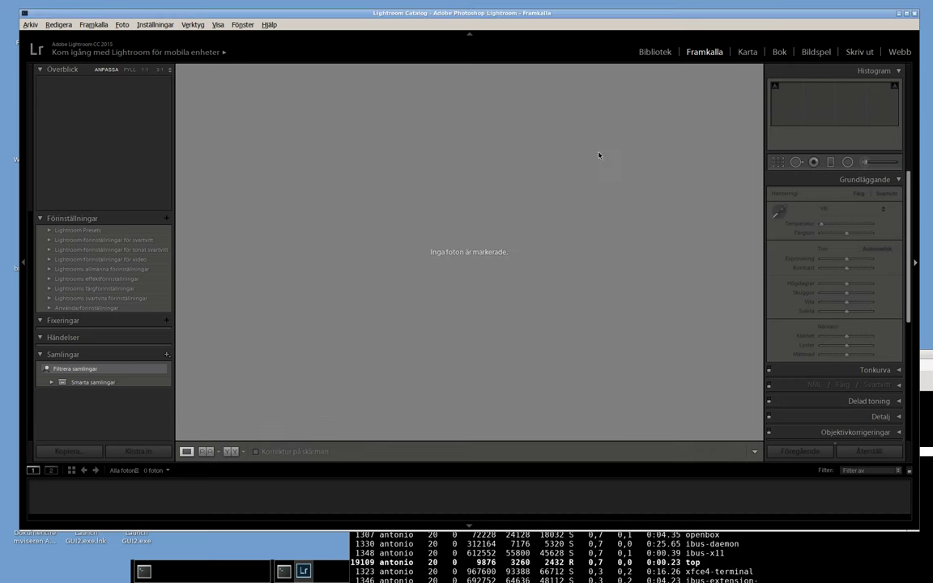
Import the 24 DNG scans from the Zorki-1_Industar-22_Kodak-Gold-200 folder in the Library module.
{"action": "left_click", "coordinate": [646, 55]}
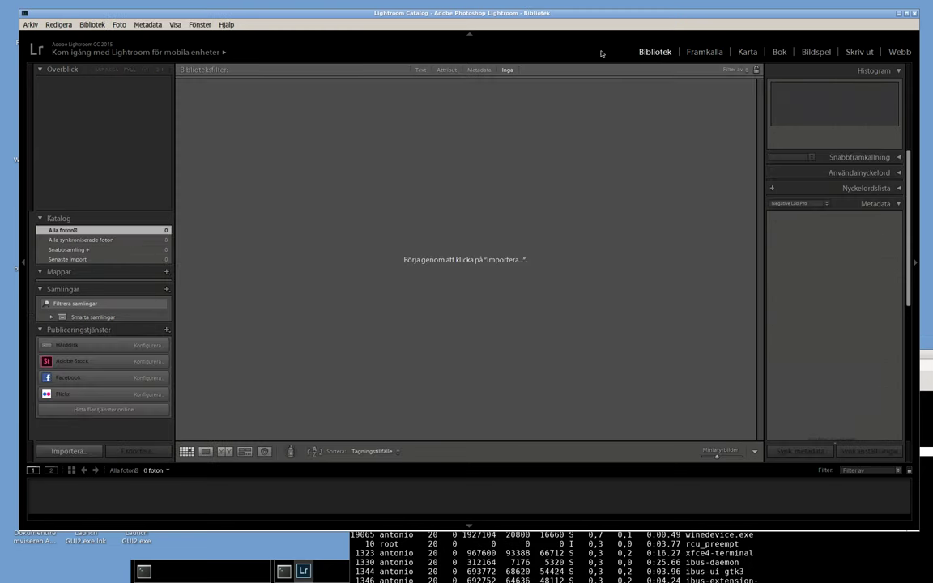
{"action": "left_click", "coordinate": [58, 452]}
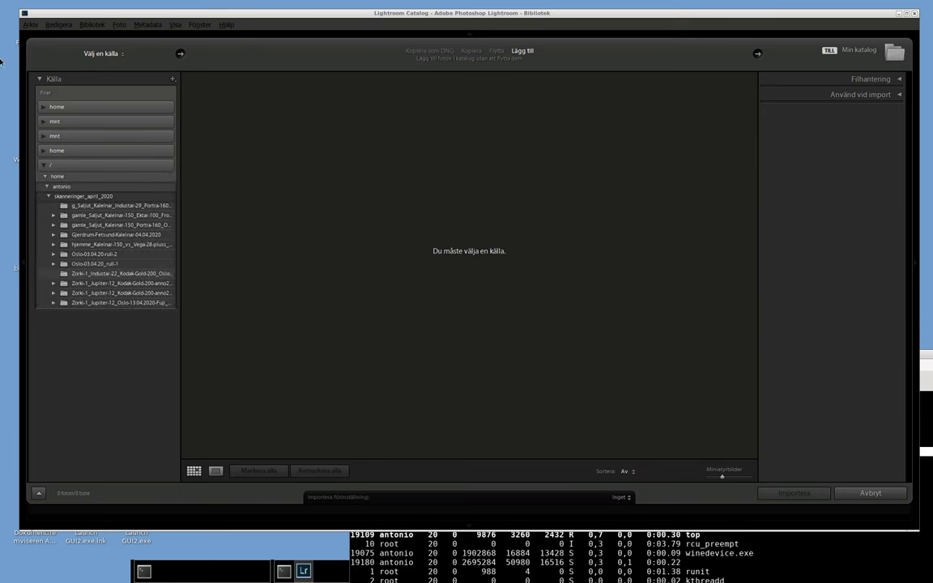
{"action": "left_click", "coordinate": [145, 274]}
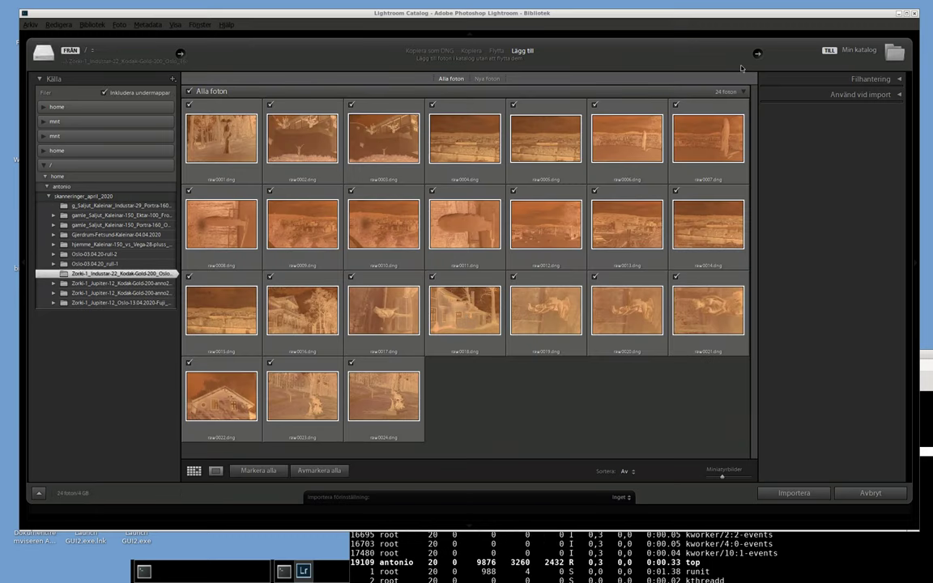
{"action": "left_click", "coordinate": [794, 494]}
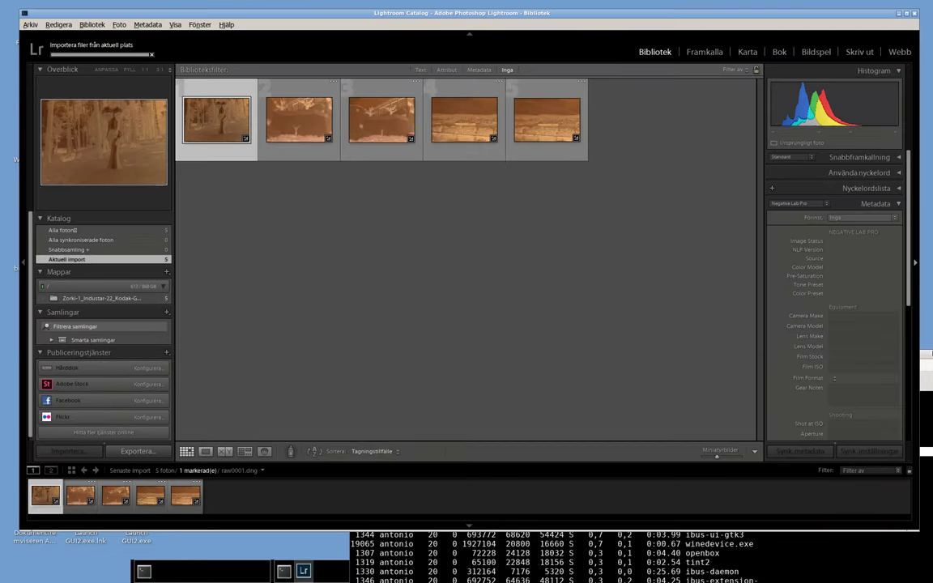
Select all 24 imported negatives and show them in the Develop (Framkalla) module.
{"action": "left_click", "coordinate": [778, 555]}
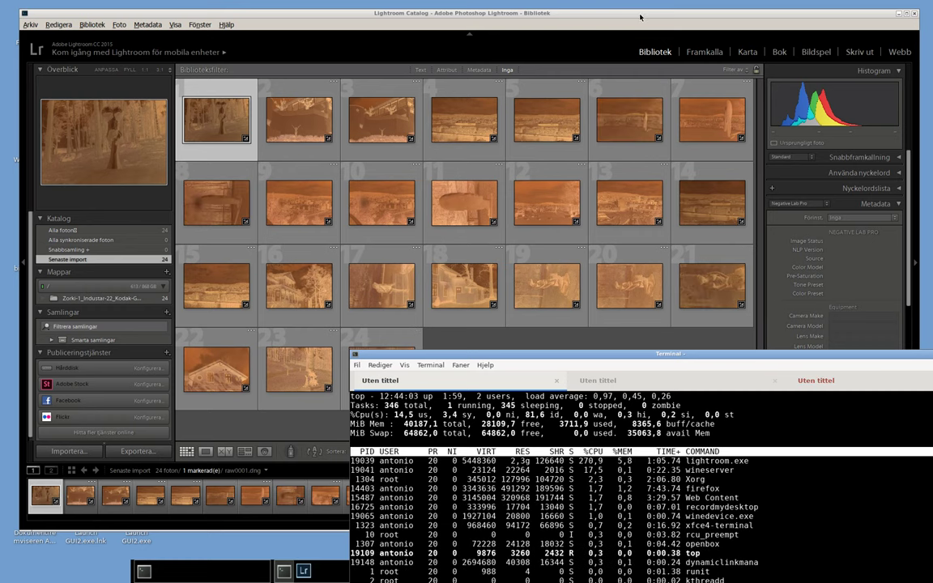
{"action": "left_click", "coordinate": [640, 15]}
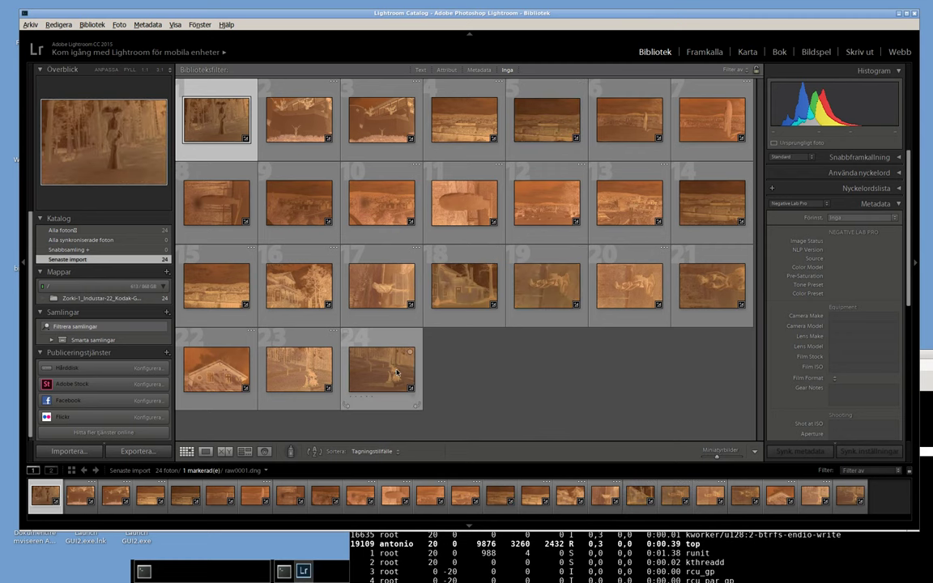
{"action": "key", "text": "ctrl+a"}
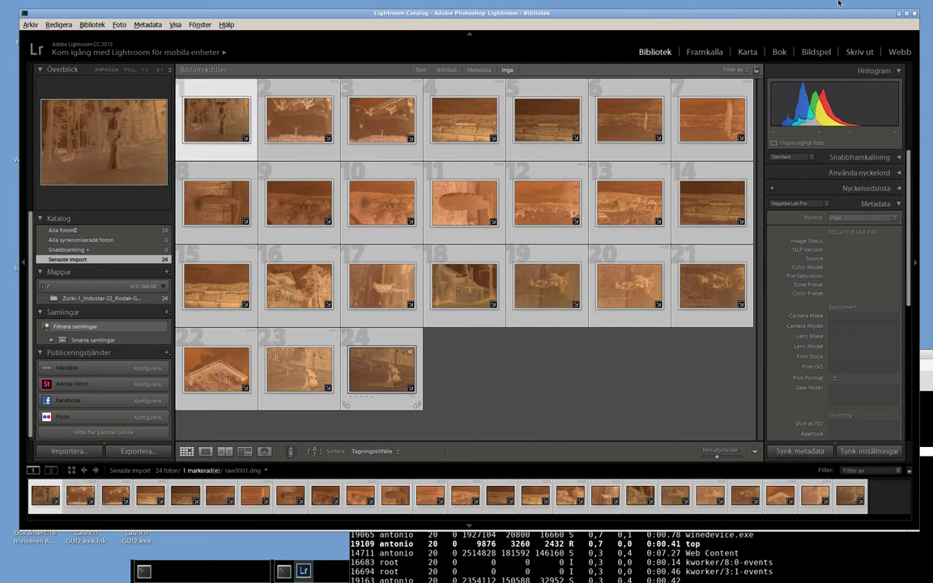
{"action": "left_click", "coordinate": [705, 52]}
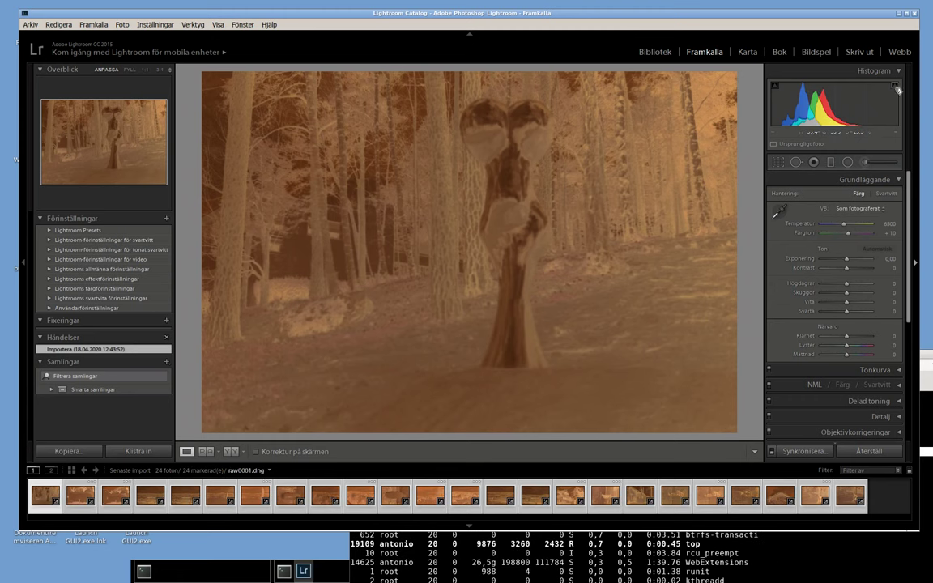
Set the white balance of raw0001.dng to Automatisk.
{"action": "left_click", "coordinate": [885, 209]}
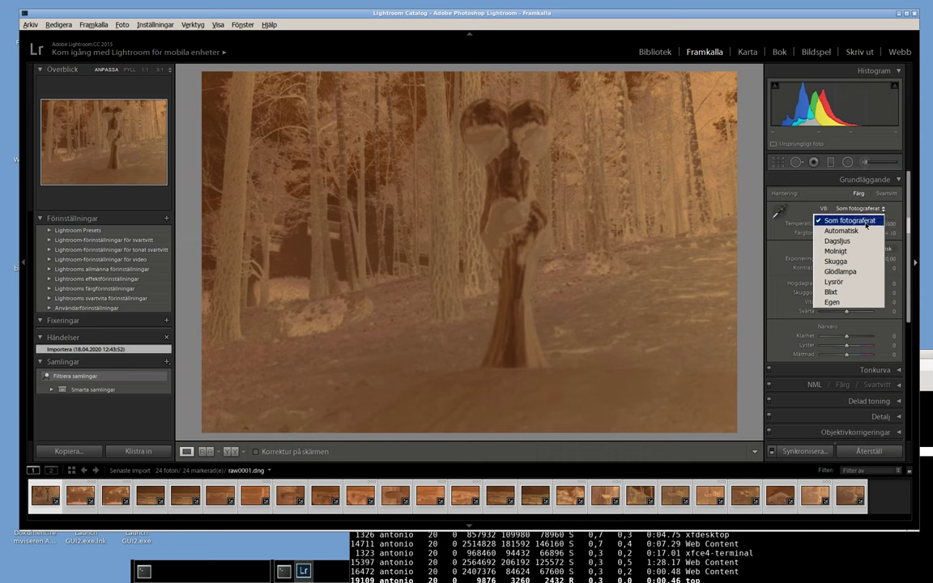
{"action": "left_click", "coordinate": [864, 230]}
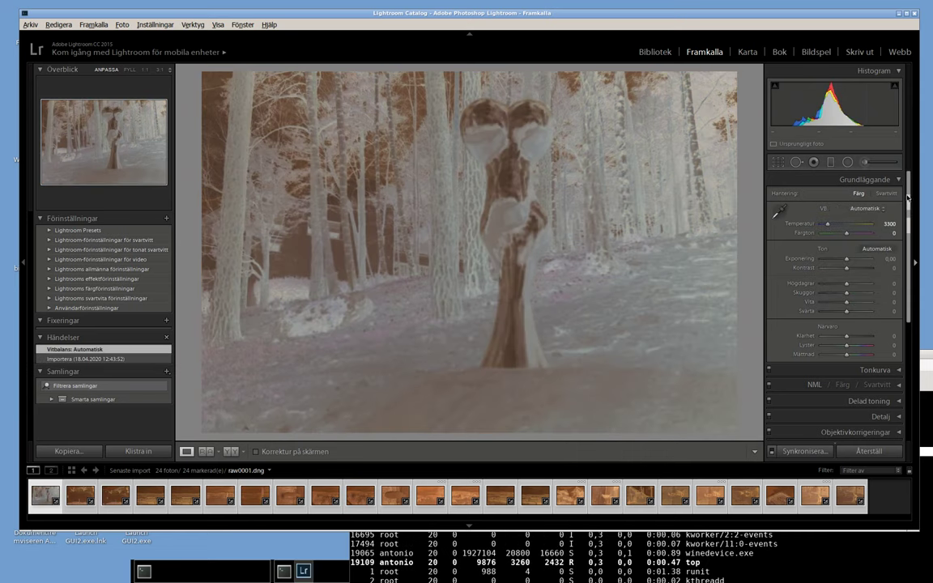
{"action": "scroll", "coordinate": [910, 360], "scroll_direction": "down", "scroll_amount": 5}
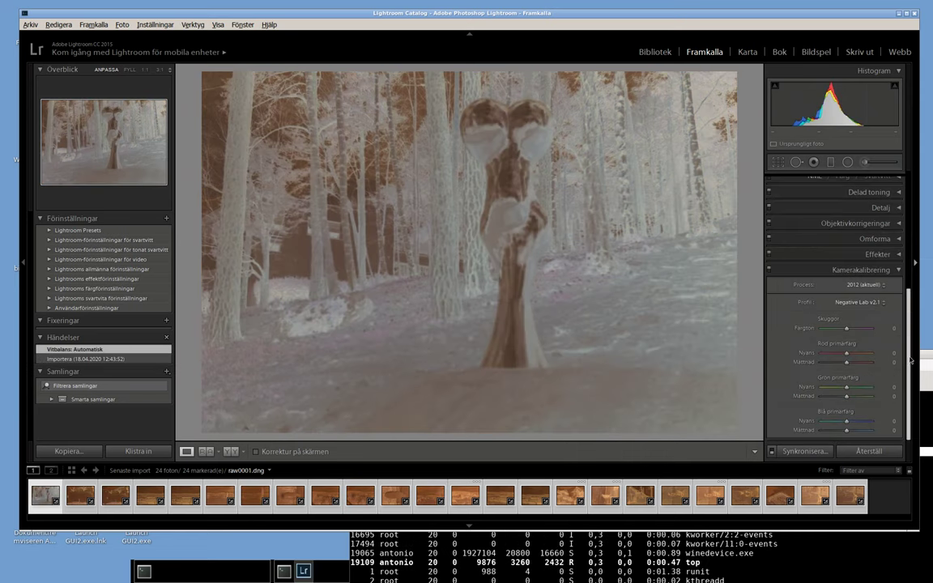
Confirm the Negative Lab v2.1 calibration profile and reach the Arkiv plug-in extras.
{"action": "left_click", "coordinate": [883, 302]}
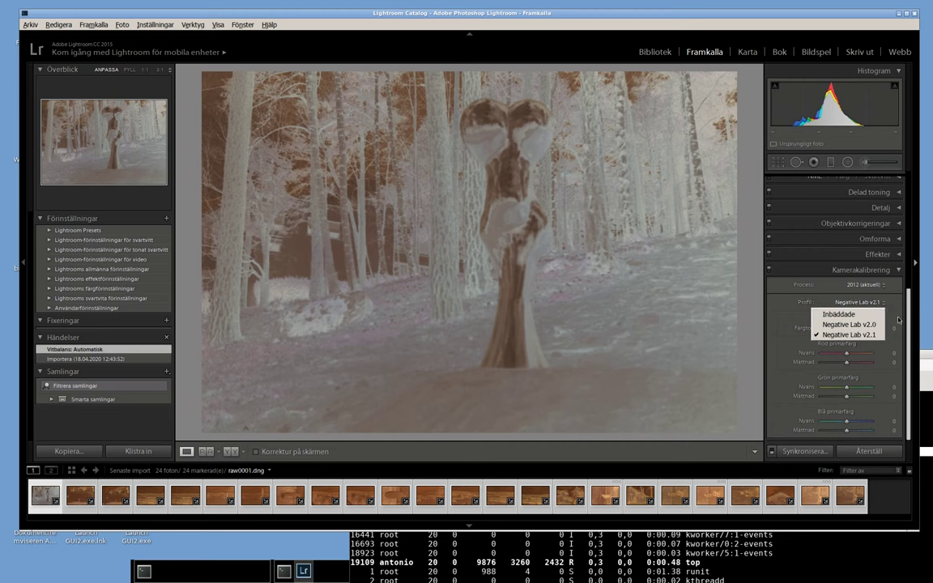
{"action": "left_click", "coordinate": [900, 318]}
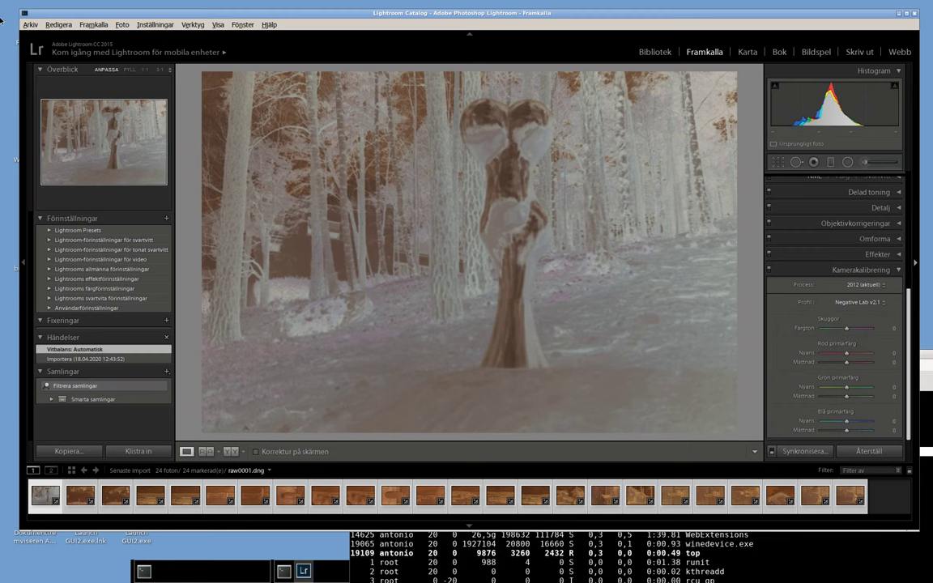
{"action": "left_click", "coordinate": [26, 25]}
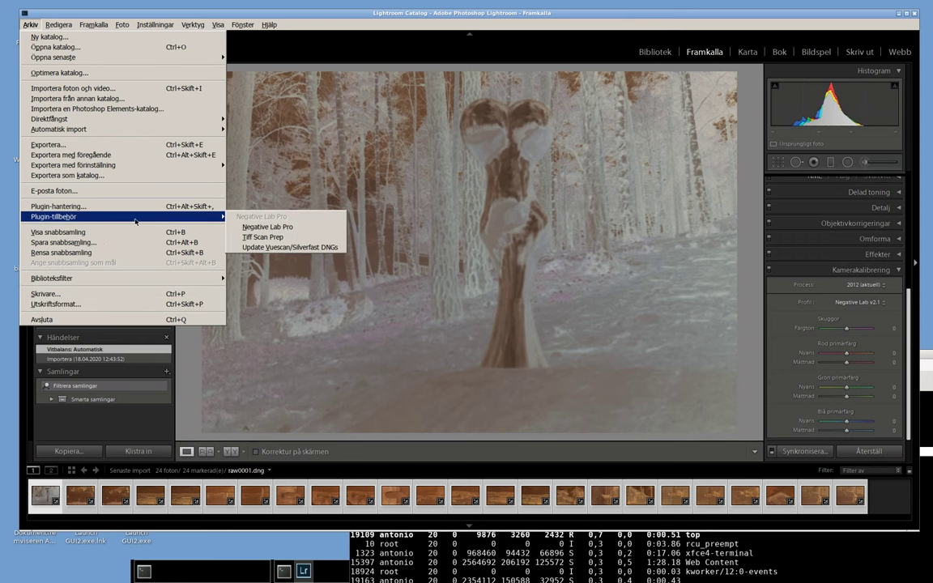
{"action": "mouse_move", "coordinate": [53, 218]}
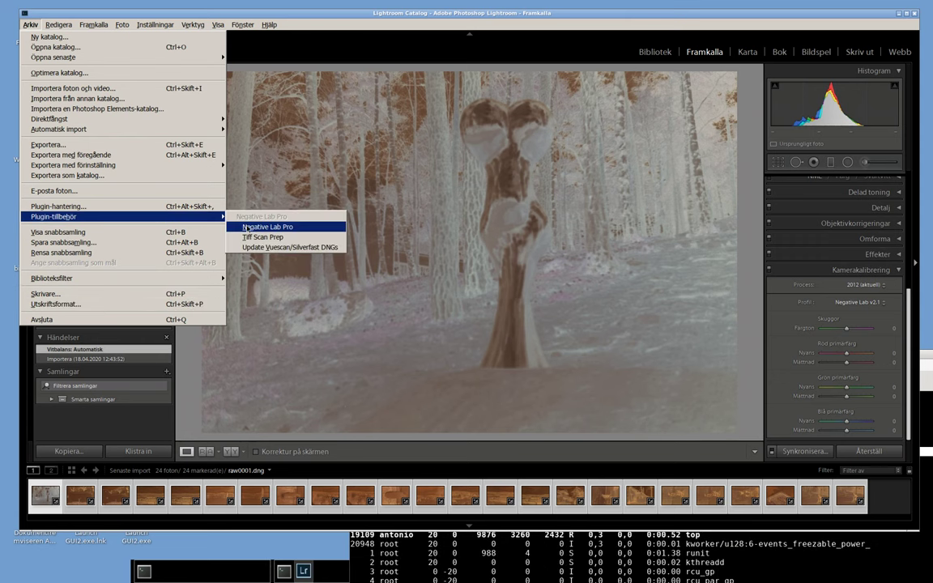
Convert all 24 negatives with Vuescan/SF DNG source, Frontier colour model and pre-saturation 3 – Default.
{"action": "left_click", "coordinate": [247, 227]}
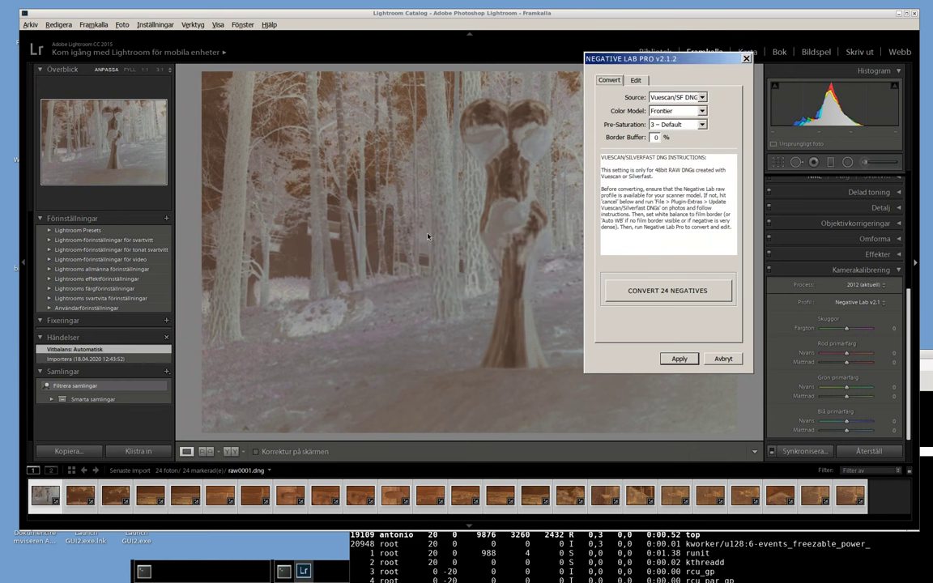
{"action": "left_click", "coordinate": [702, 97]}
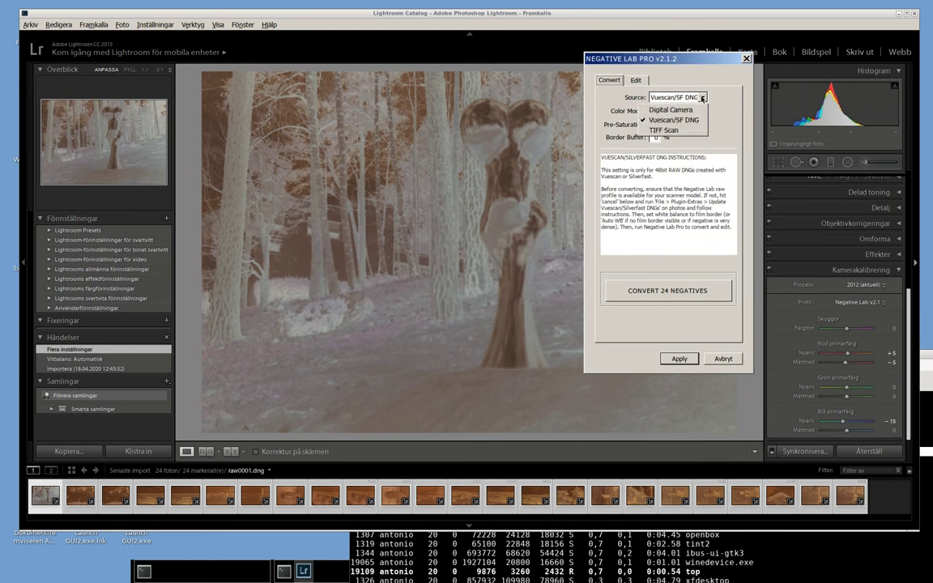
{"action": "left_click", "coordinate": [702, 97]}
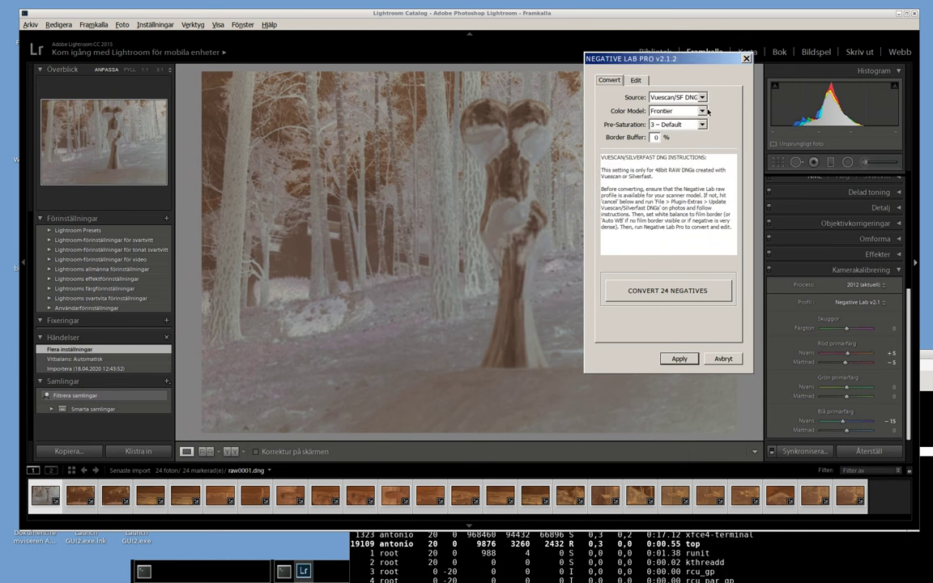
{"action": "left_click", "coordinate": [701, 111]}
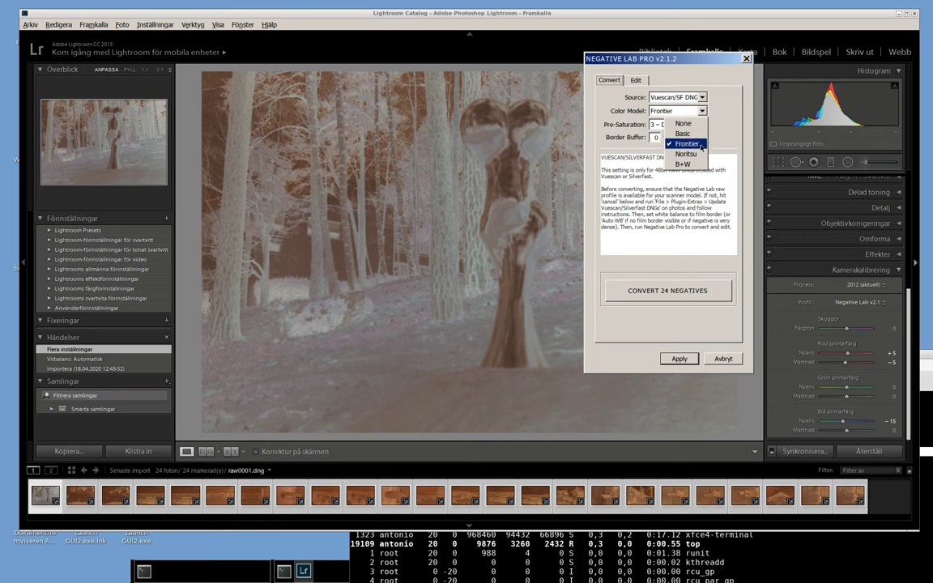
{"action": "left_click", "coordinate": [687, 144]}
{"action": "left_click", "coordinate": [702, 124]}
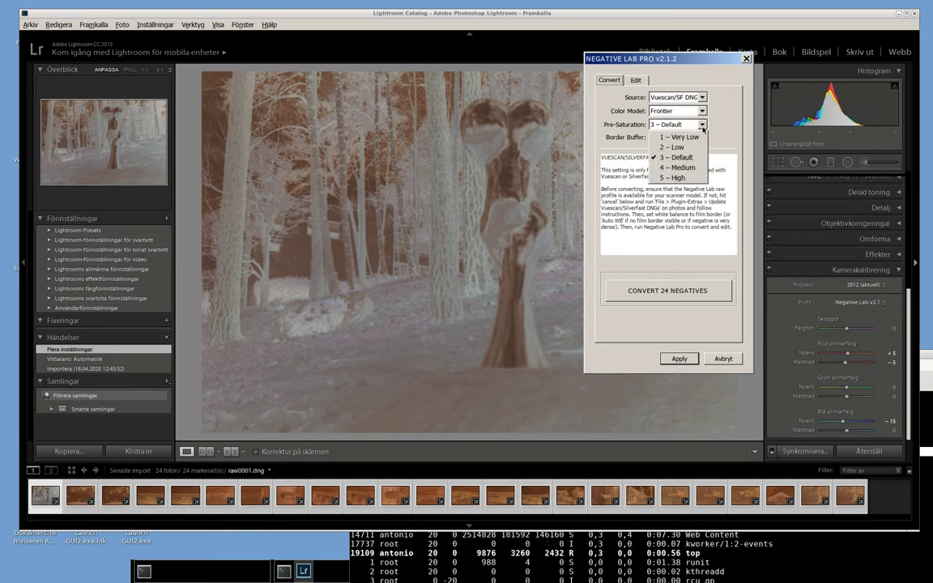
{"action": "left_click", "coordinate": [717, 132]}
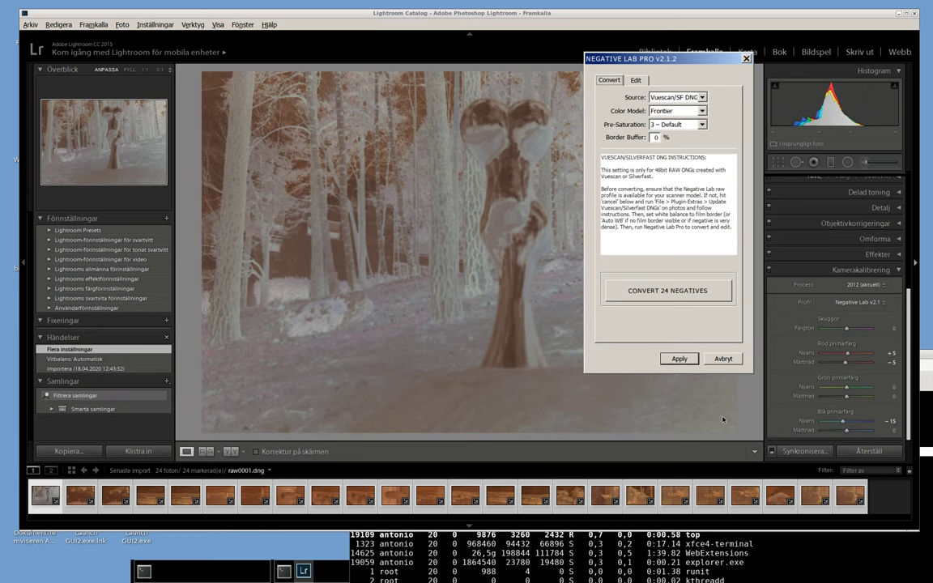
{"action": "left_click", "coordinate": [664, 290]}
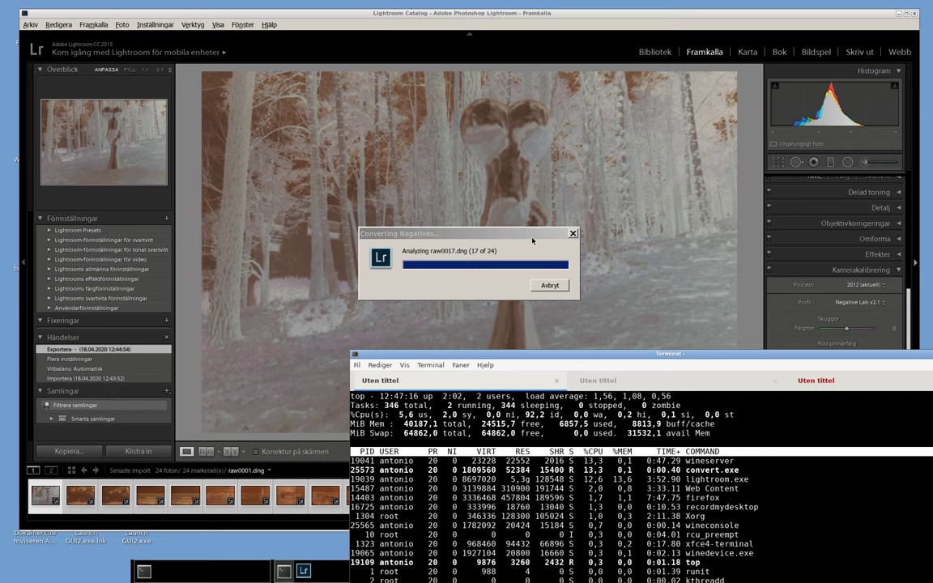
Bring the Converting Negatives progress dialog to the front while the conversion runs.
{"action": "left_click", "coordinate": [532, 241]}
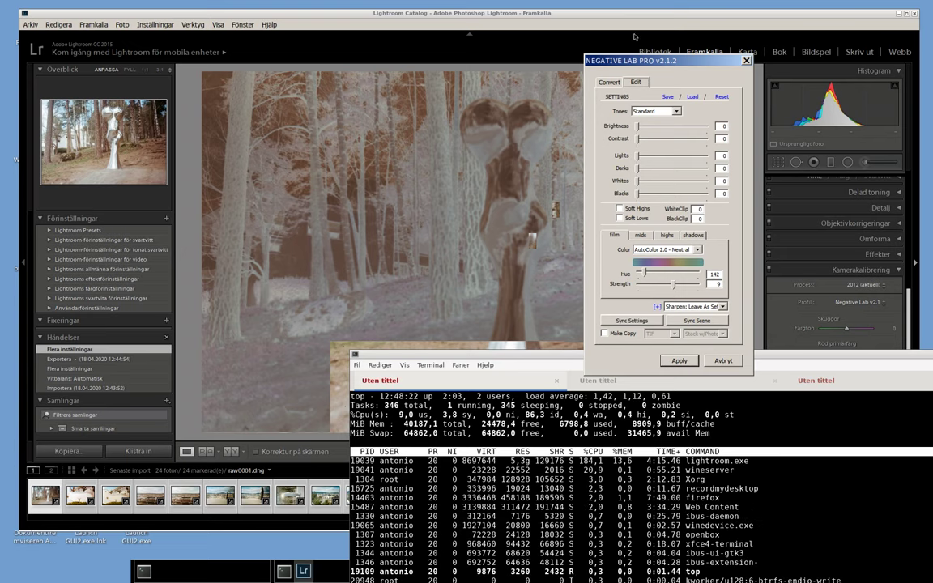
Move the terminal off the photo and try the tone sliders, resetting Brightness to 0.
{"action": "left_click_drag", "start_coordinate": [792, 358], "coordinate": [825, 551]}
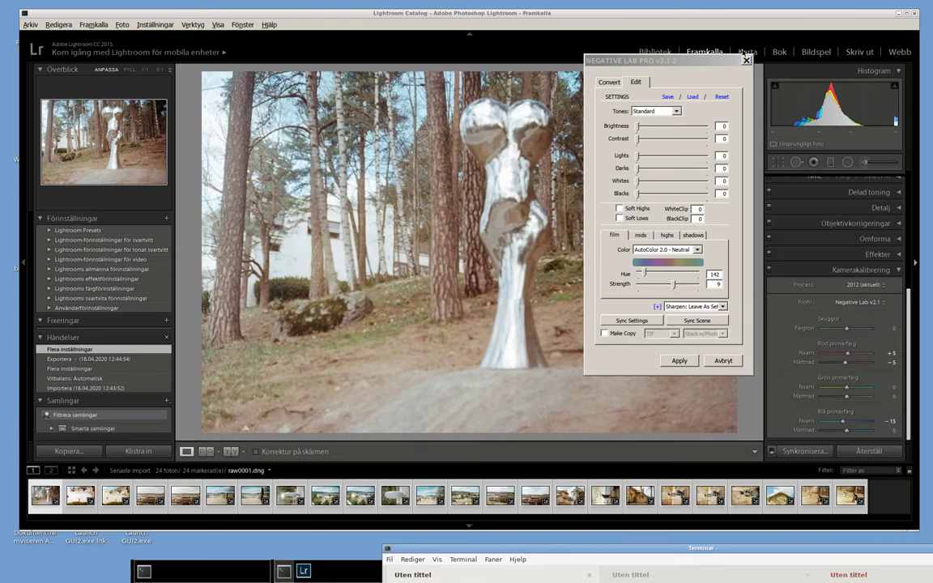
{"action": "left_click", "coordinate": [674, 128]}
{"action": "left_click", "coordinate": [673, 139]}
{"action": "left_click", "coordinate": [669, 156]}
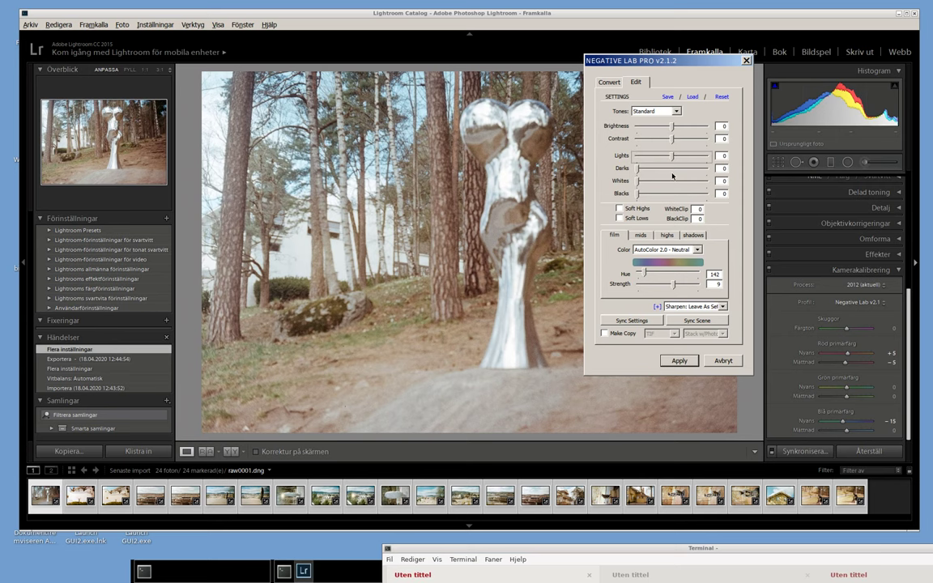
{"action": "left_click", "coordinate": [672, 169]}
{"action": "left_click", "coordinate": [673, 181]}
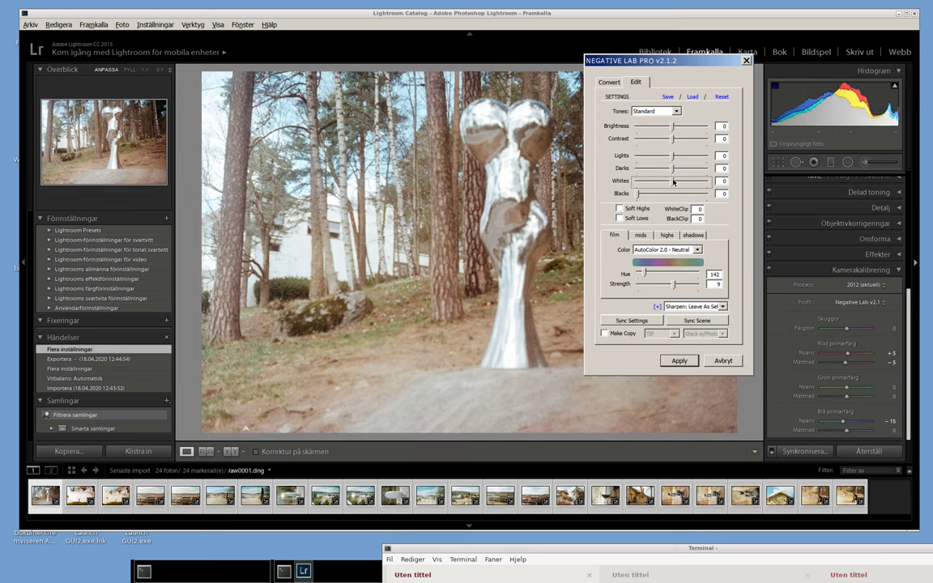
{"action": "left_click", "coordinate": [673, 195]}
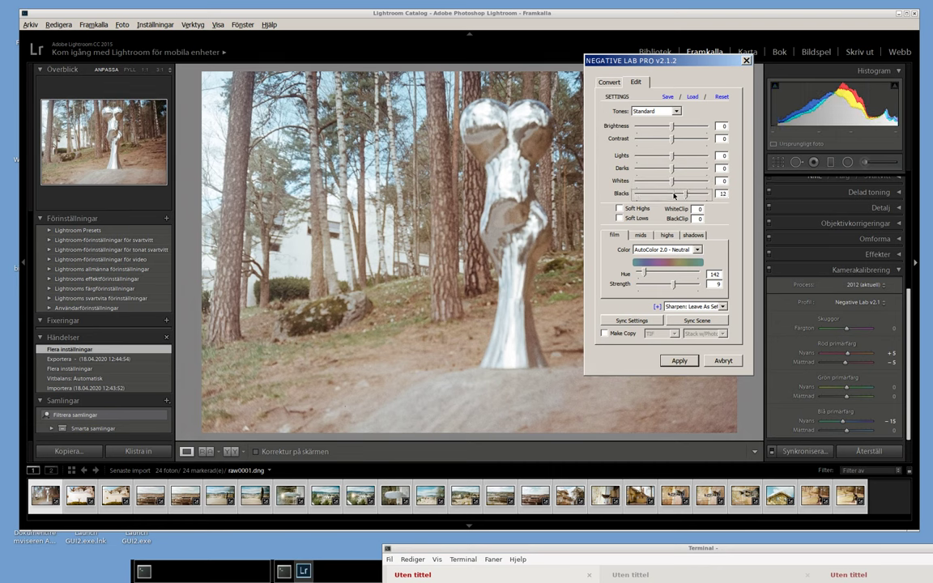
{"action": "left_click", "coordinate": [675, 127]}
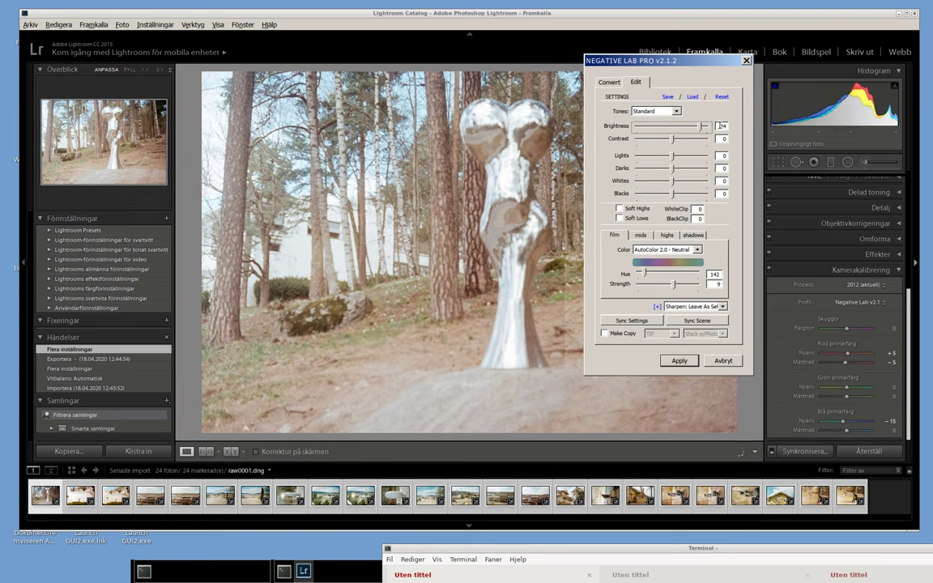
{"action": "left_click_drag", "start_coordinate": [701, 127], "coordinate": [655, 126]}
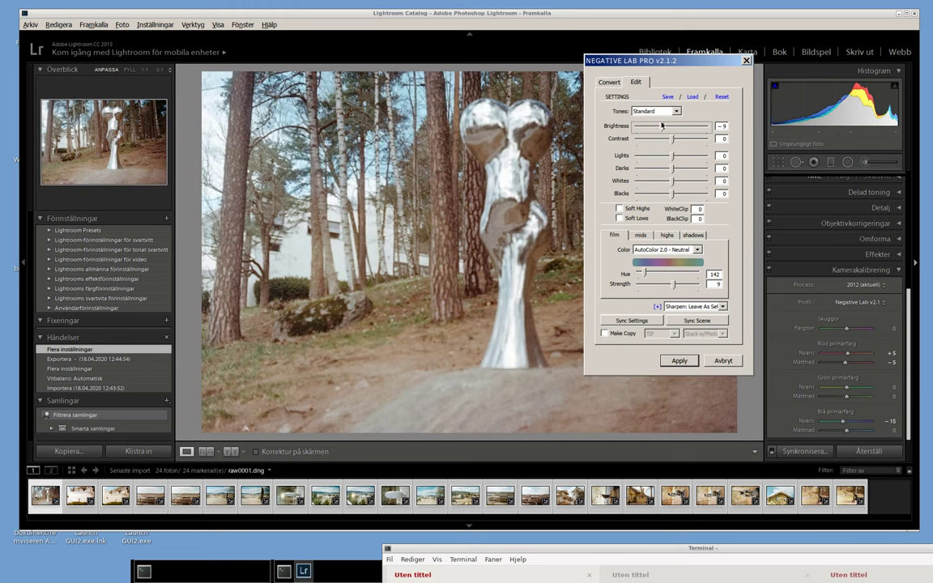
{"action": "double_click", "coordinate": [655, 127]}
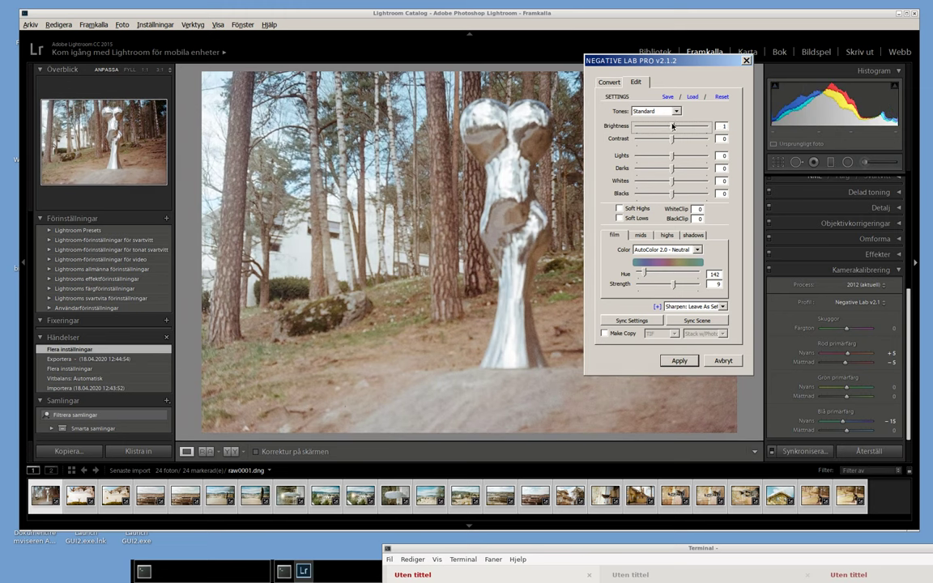
Type trial values into Contrast and Lights, then clear them.
{"action": "left_click", "coordinate": [723, 139]}
{"action": "type", "text": "25"}
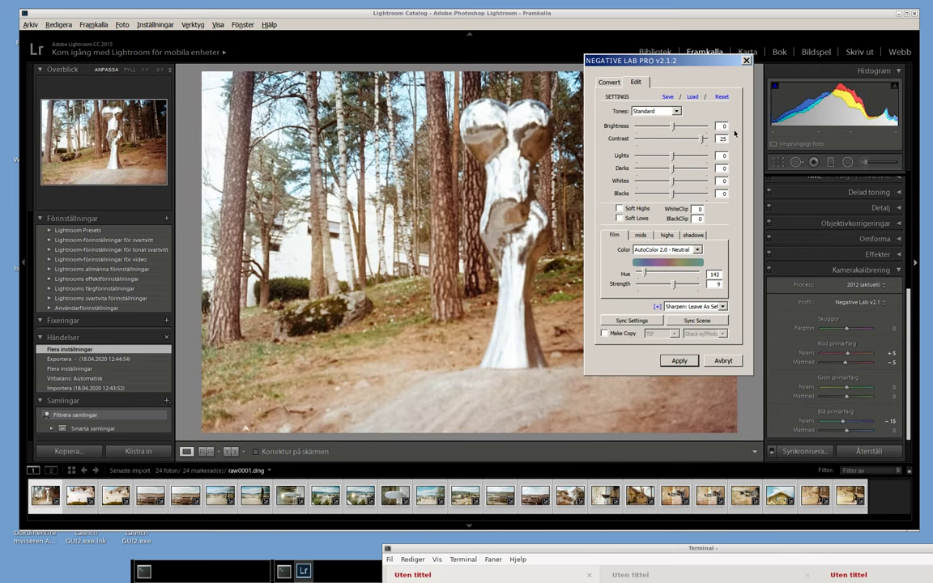
{"action": "key", "text": "BackSpace"}
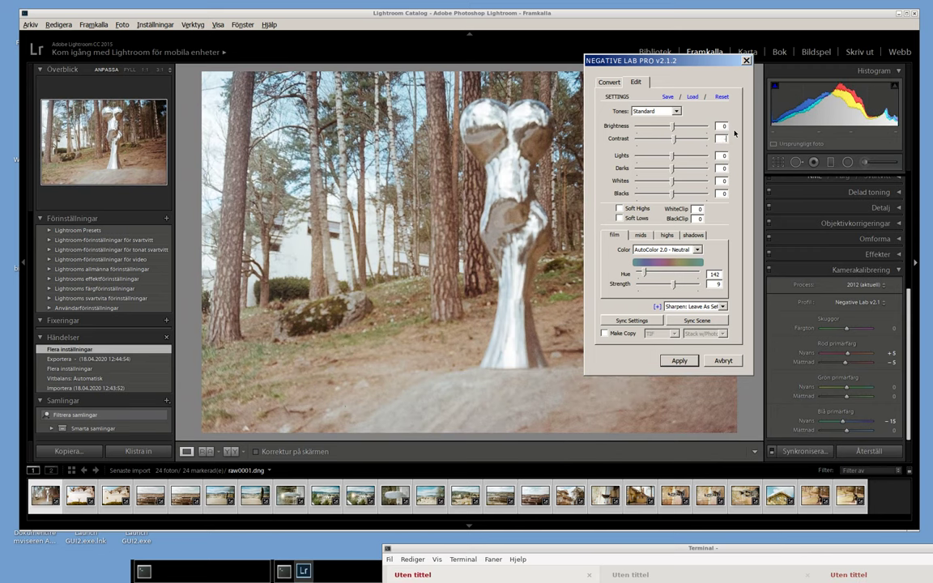
{"action": "type", "text": "2"}
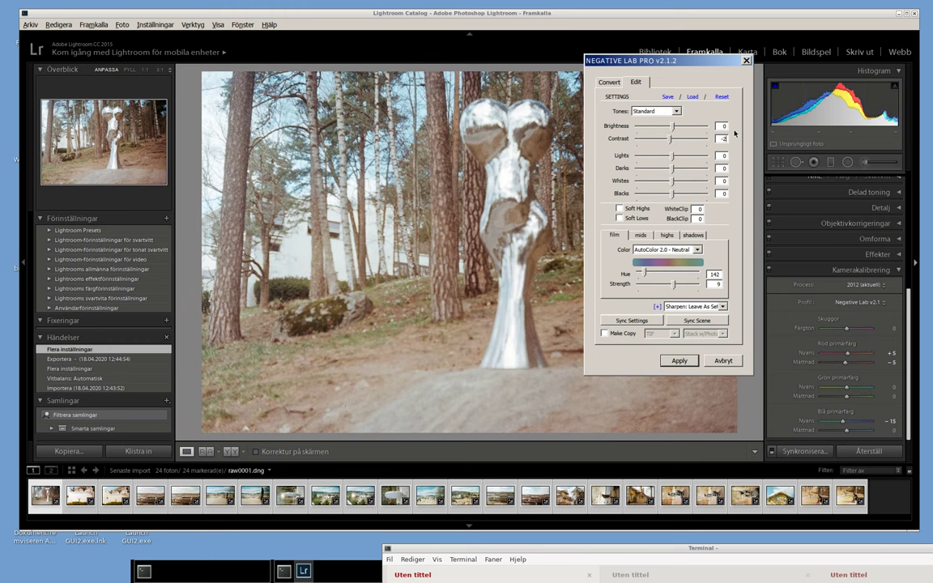
{"action": "type", "text": "17"}
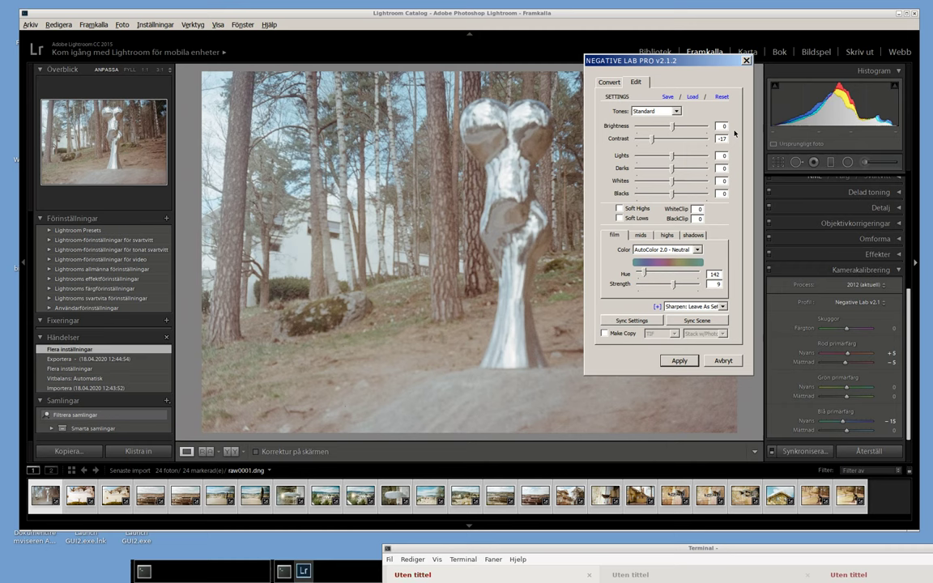
{"action": "type", "text": "0"}
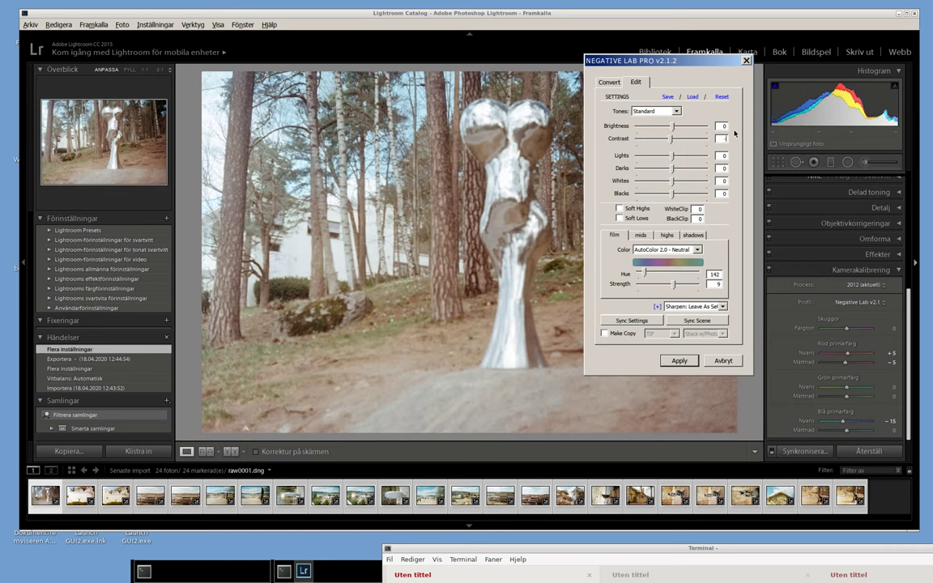
{"action": "key", "text": "Tab"}
{"action": "type", "text": "5"}
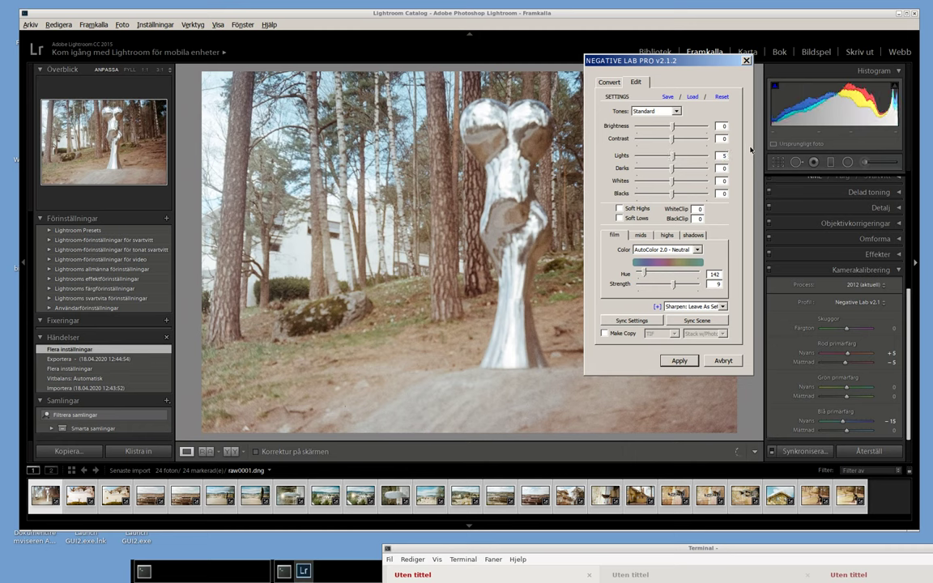
{"action": "type", "text": "2"}
{"action": "type", "text": "5"}
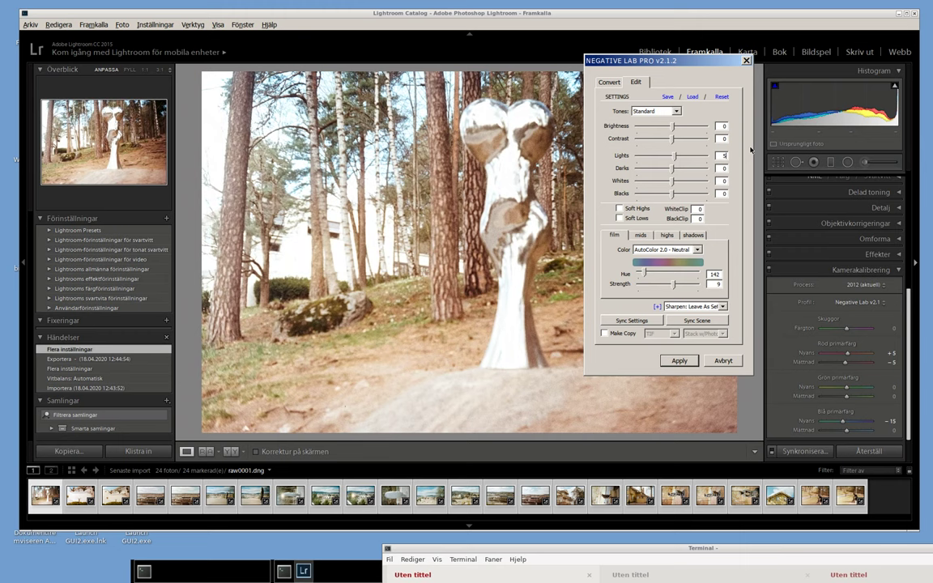
{"action": "key", "text": "BackSpace"}
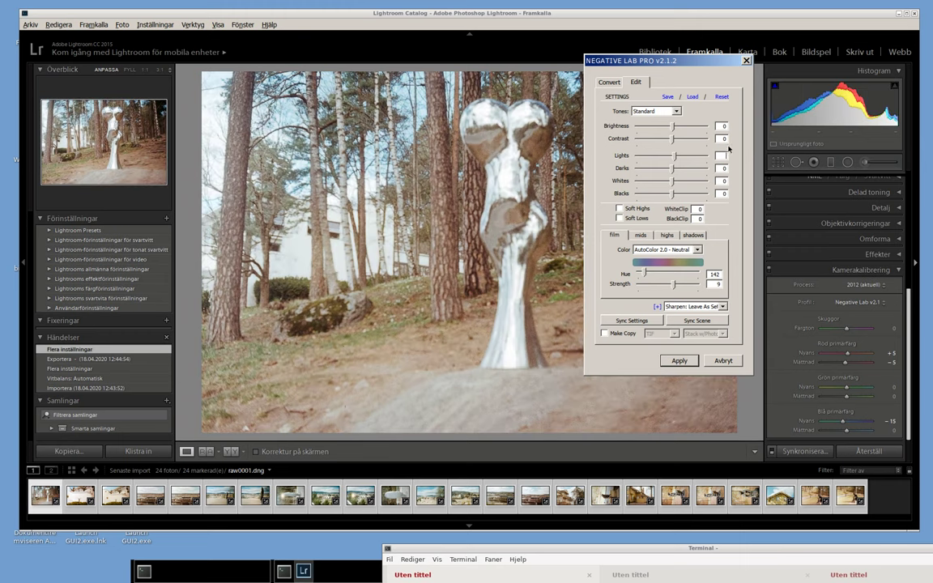
Set Lights to 0 and preview the Linear, Linear + Gamma, Linear Deep and Linear Flat tones.
{"action": "type", "text": "0"}
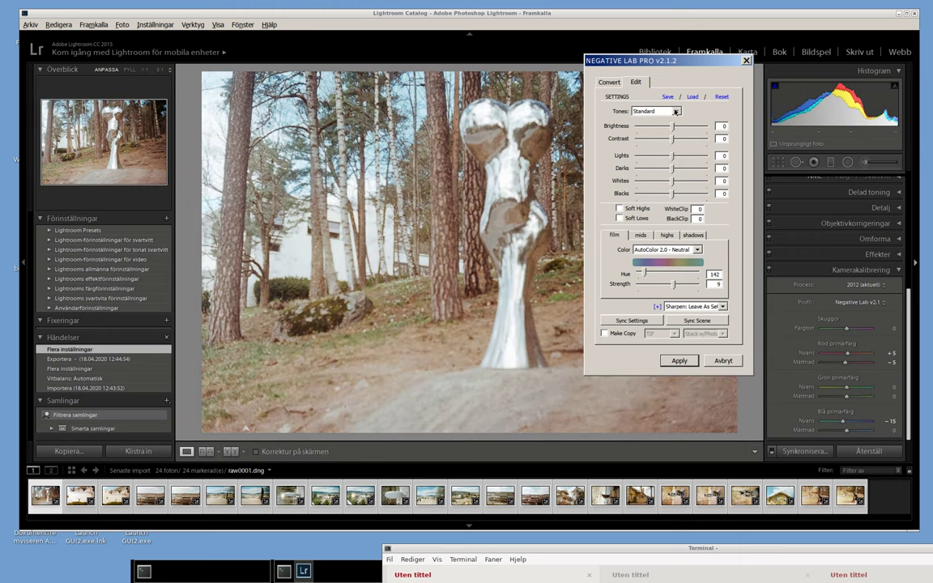
{"action": "left_click", "coordinate": [667, 112]}
{"action": "left_click", "coordinate": [665, 133]}
{"action": "left_click", "coordinate": [677, 111]}
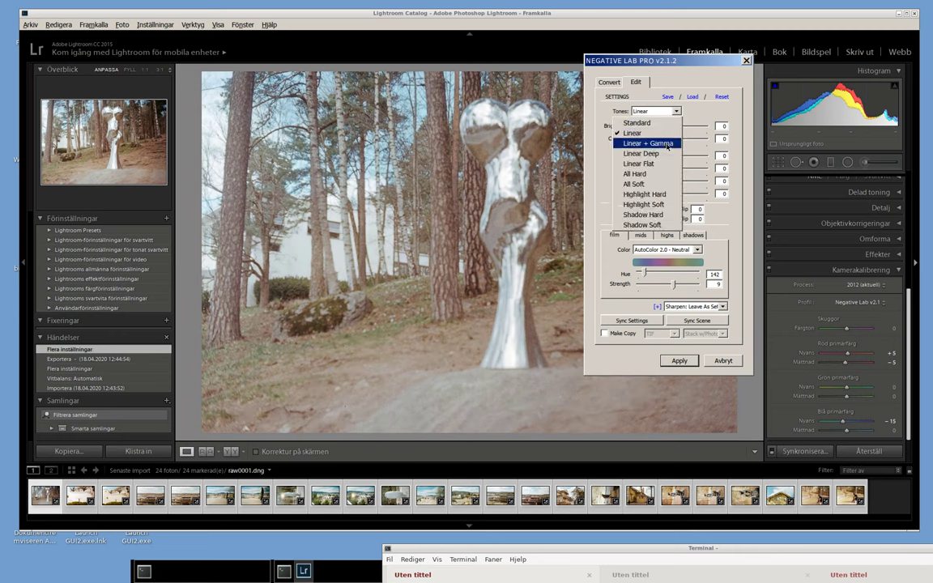
{"action": "left_click", "coordinate": [666, 143]}
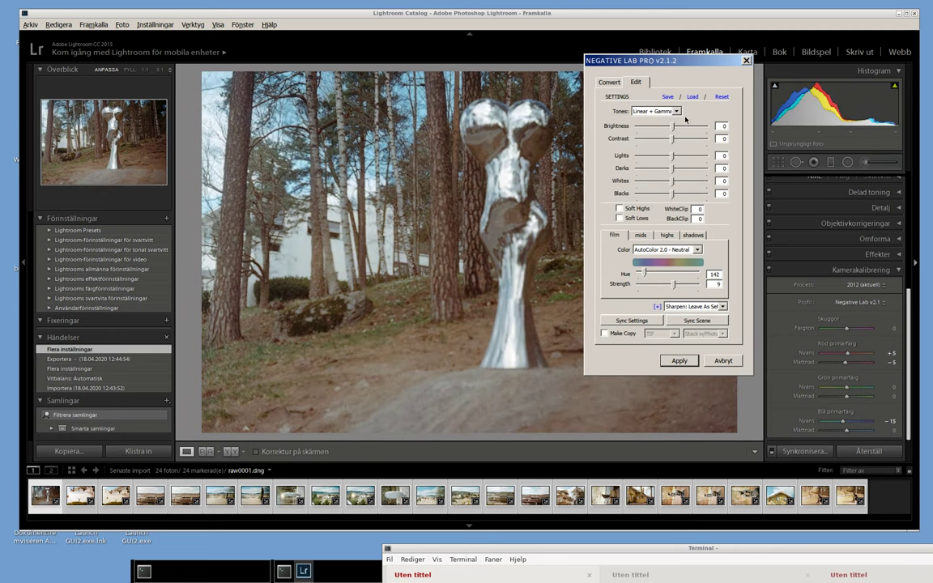
{"action": "left_click", "coordinate": [677, 112]}
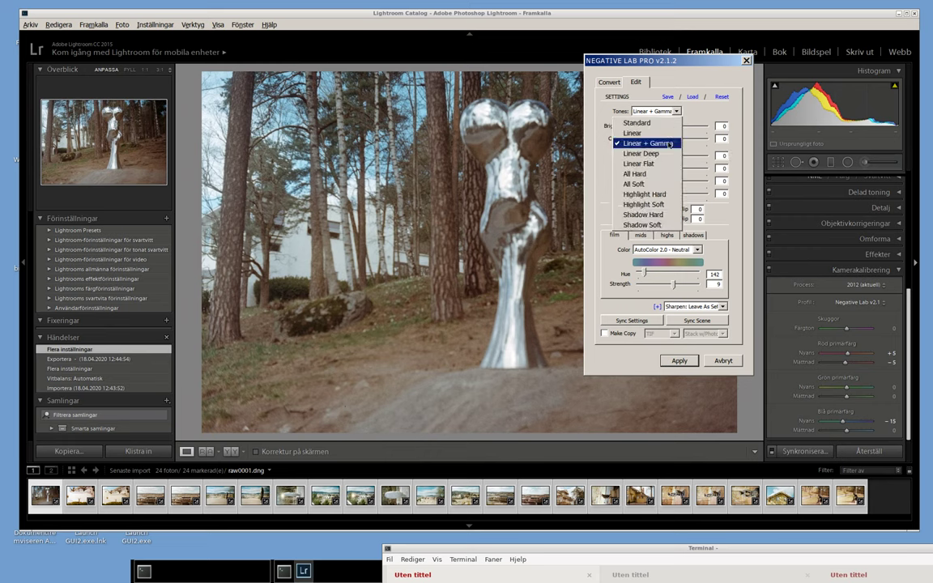
{"action": "left_click", "coordinate": [674, 142]}
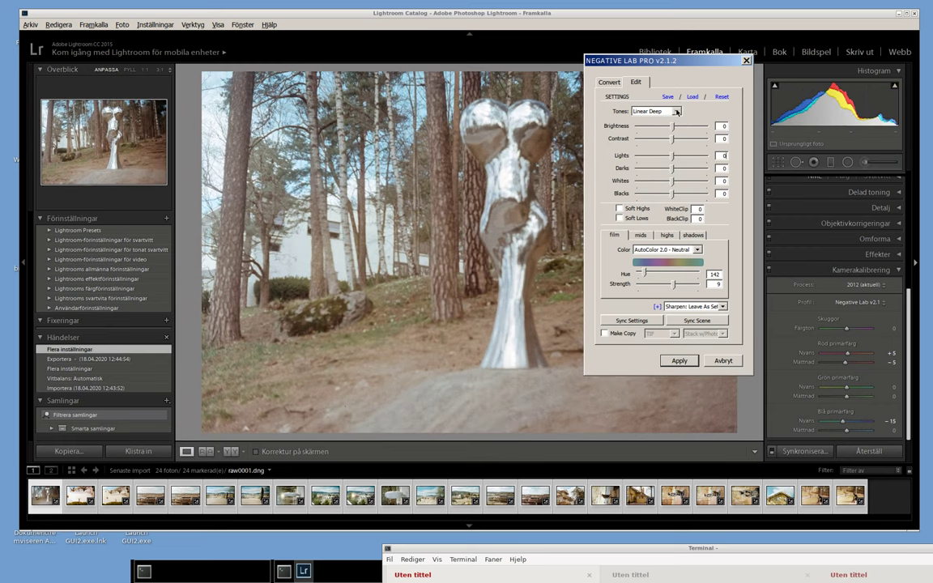
{"action": "left_click", "coordinate": [677, 112]}
{"action": "left_click", "coordinate": [669, 164]}
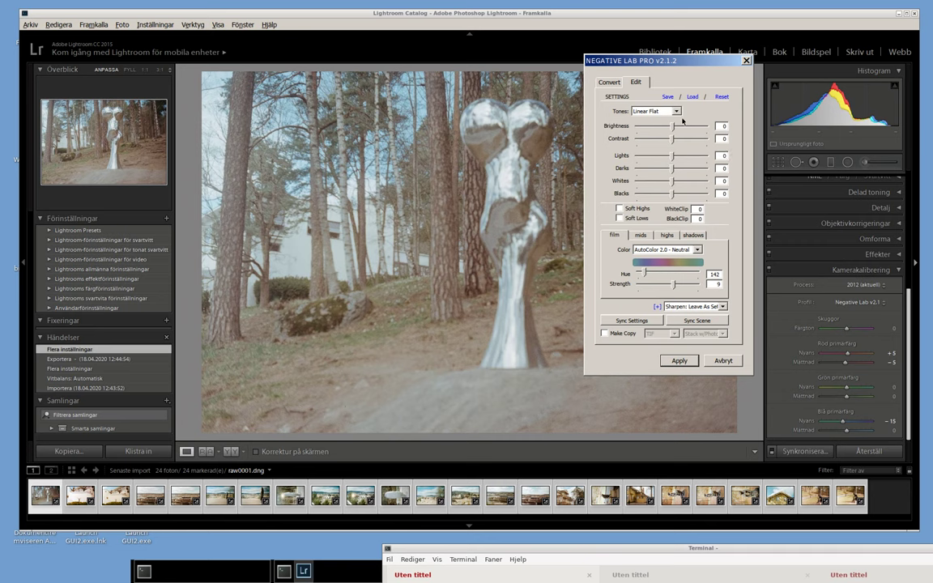
Preview the All, Highlight and Shadow Hard/Soft tones, then return Tones to Standard.
{"action": "left_click", "coordinate": [640, 111]}
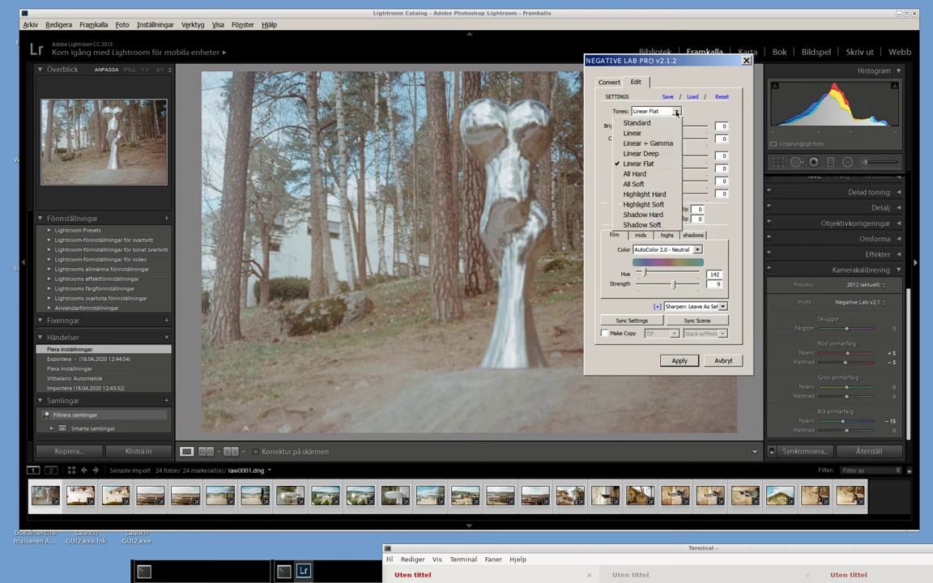
{"action": "left_click", "coordinate": [664, 173]}
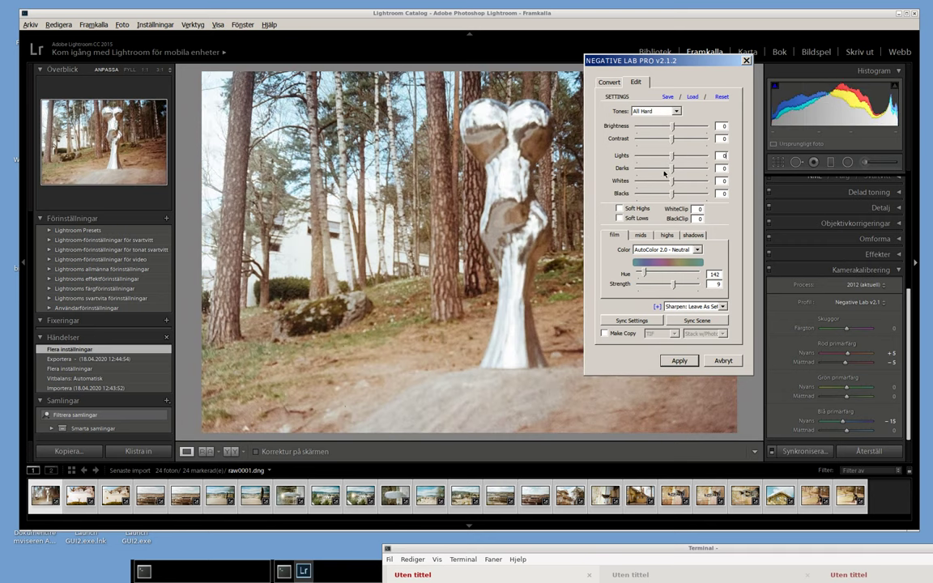
{"action": "left_click", "coordinate": [656, 111]}
{"action": "left_click", "coordinate": [665, 184]}
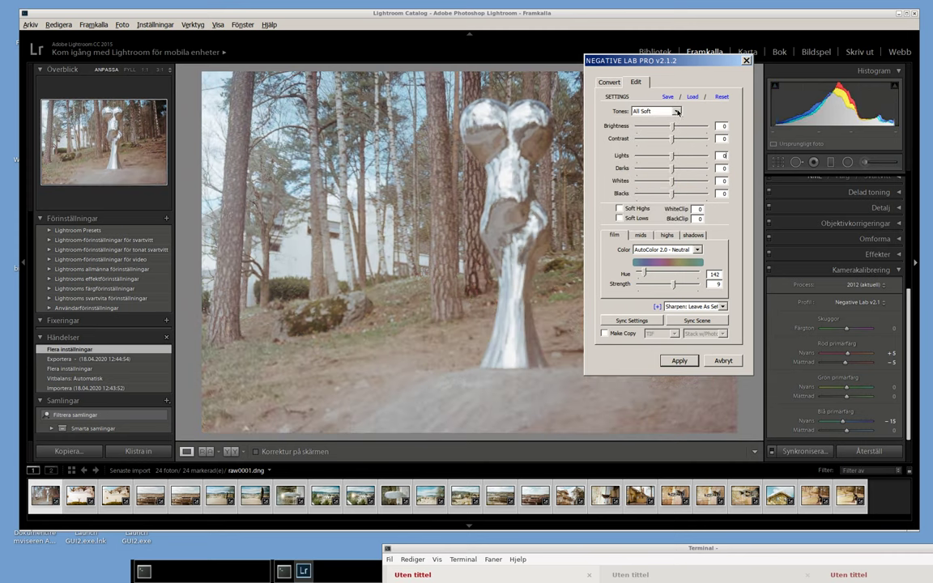
{"action": "left_click", "coordinate": [672, 110]}
{"action": "left_click", "coordinate": [648, 195]}
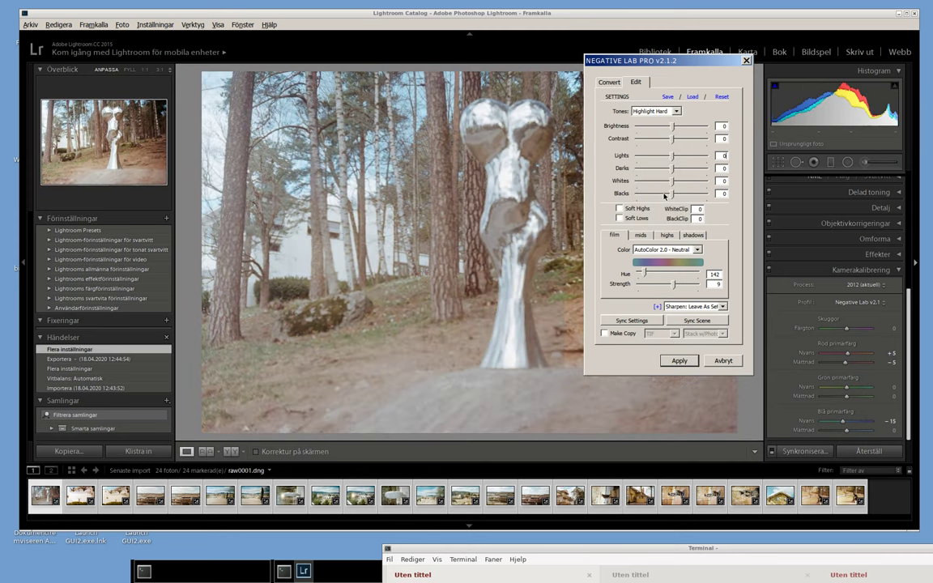
{"action": "left_click", "coordinate": [676, 114]}
{"action": "left_click", "coordinate": [672, 204]}
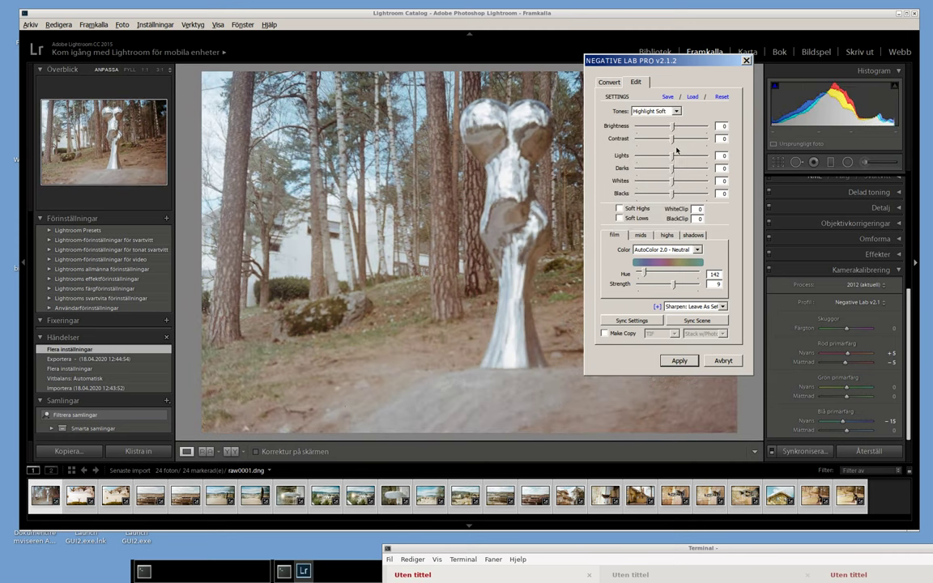
{"action": "left_click", "coordinate": [677, 112]}
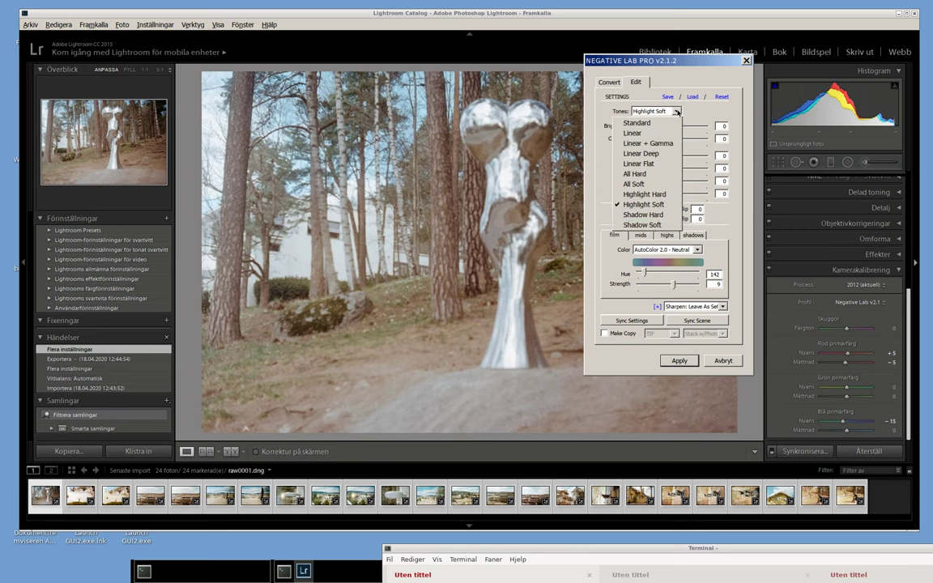
{"action": "left_click", "coordinate": [660, 214]}
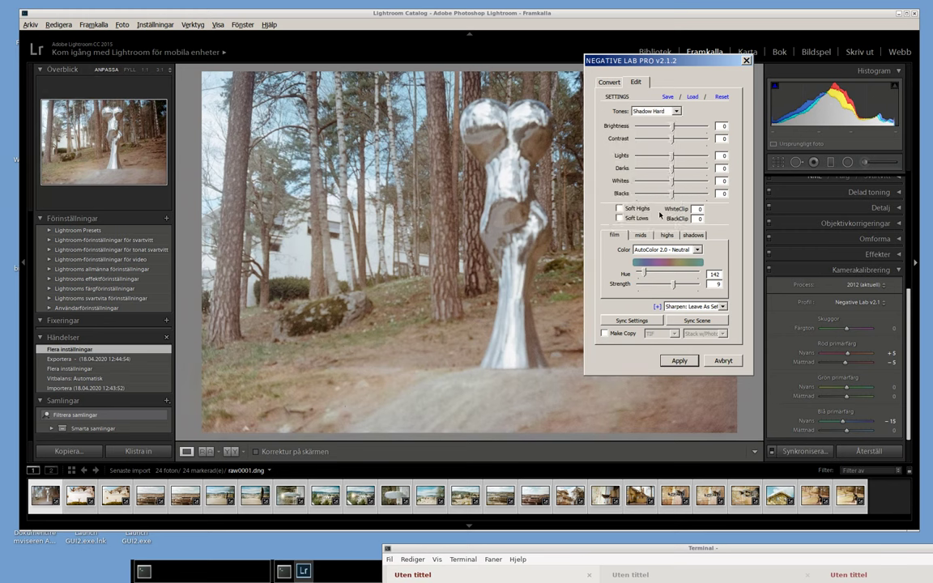
{"action": "left_click", "coordinate": [677, 111]}
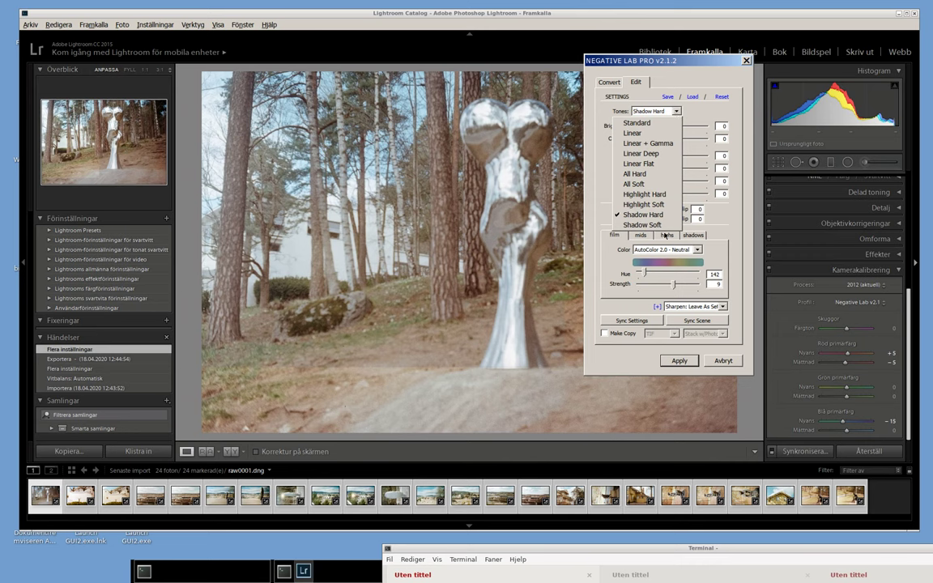
{"action": "left_click", "coordinate": [648, 224]}
{"action": "left_click", "coordinate": [676, 111]}
{"action": "left_click", "coordinate": [660, 127]}
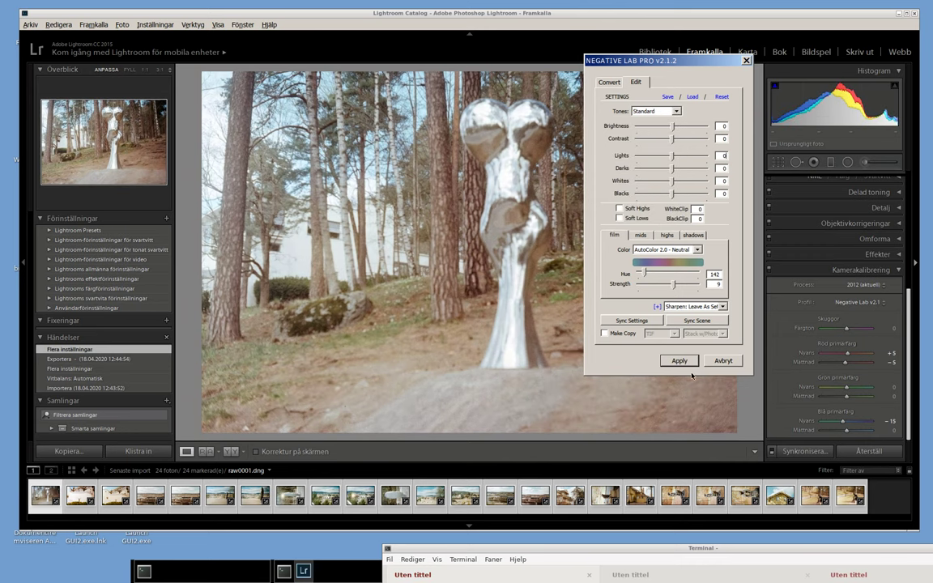
{"action": "left_click", "coordinate": [698, 249]}
{"action": "key", "text": "Down"}
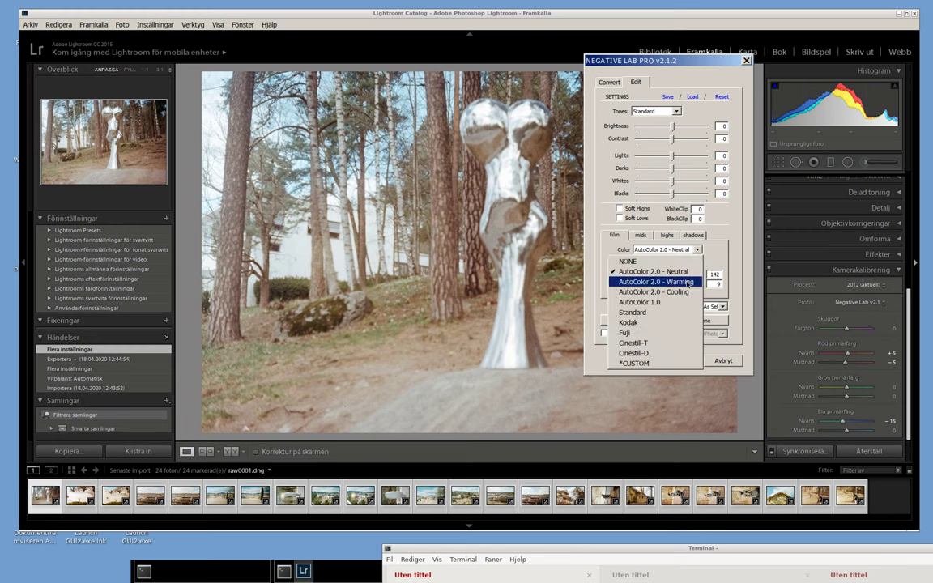
{"action": "key", "text": "Return"}
{"action": "left_click", "coordinate": [698, 251]}
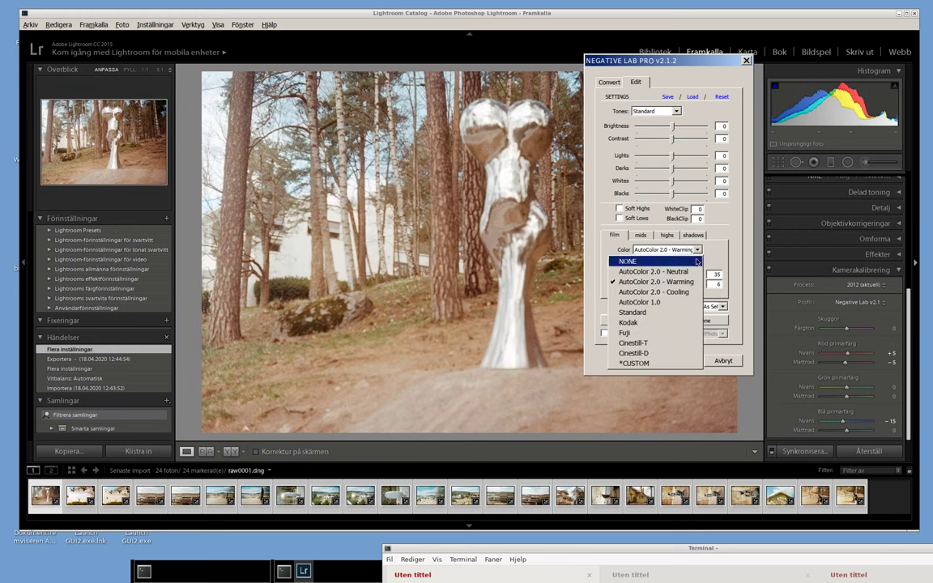
{"action": "left_click", "coordinate": [693, 289]}
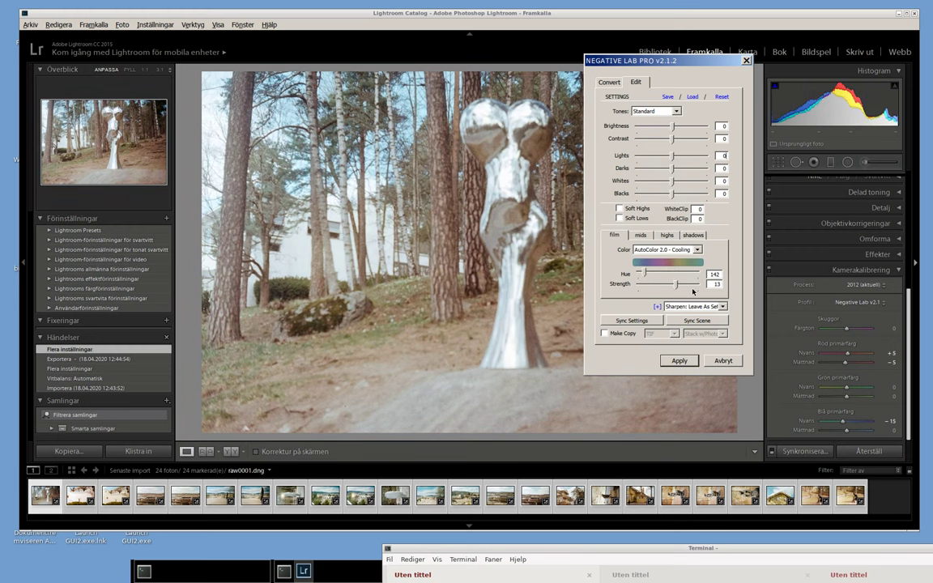
{"action": "left_click", "coordinate": [697, 250]}
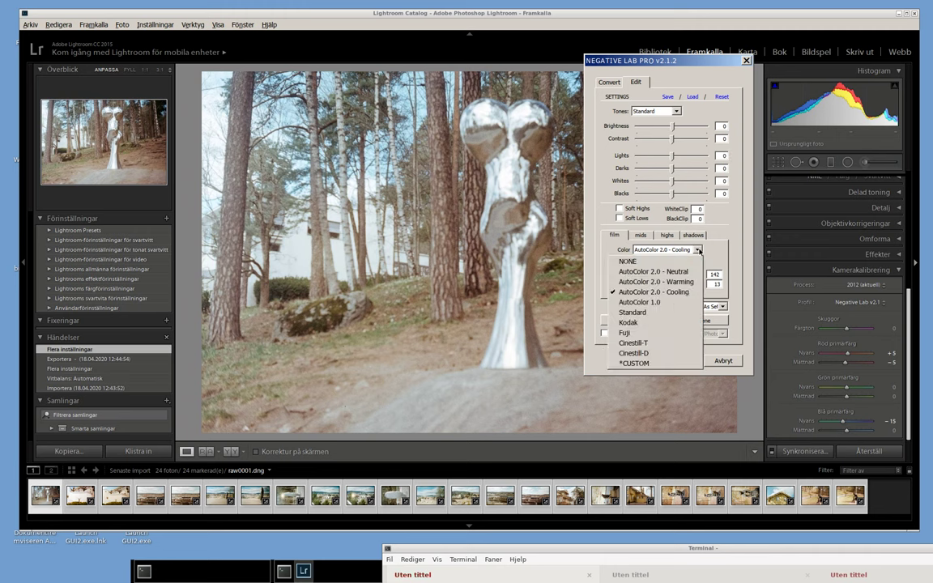
{"action": "left_click", "coordinate": [664, 322]}
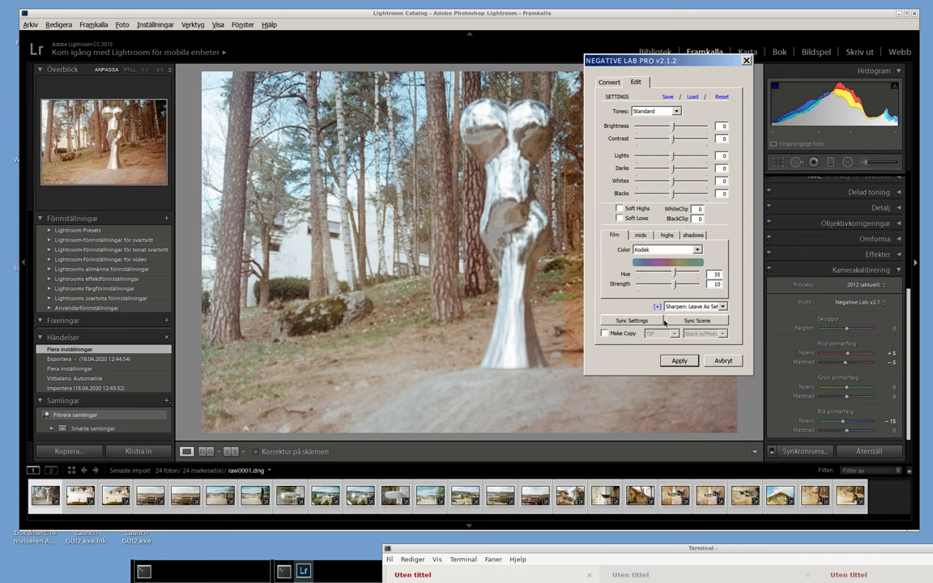
{"action": "left_click", "coordinate": [648, 250]}
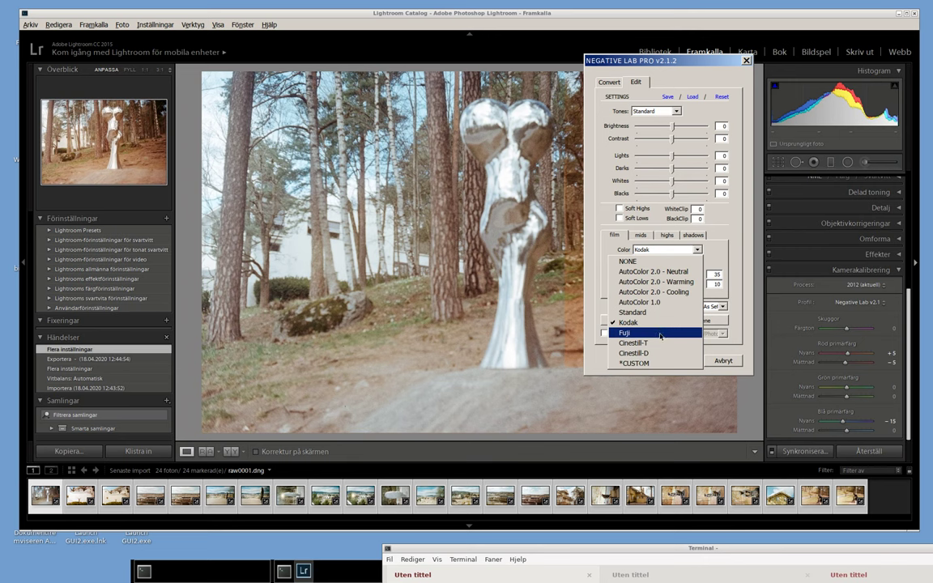
{"action": "left_click", "coordinate": [660, 333]}
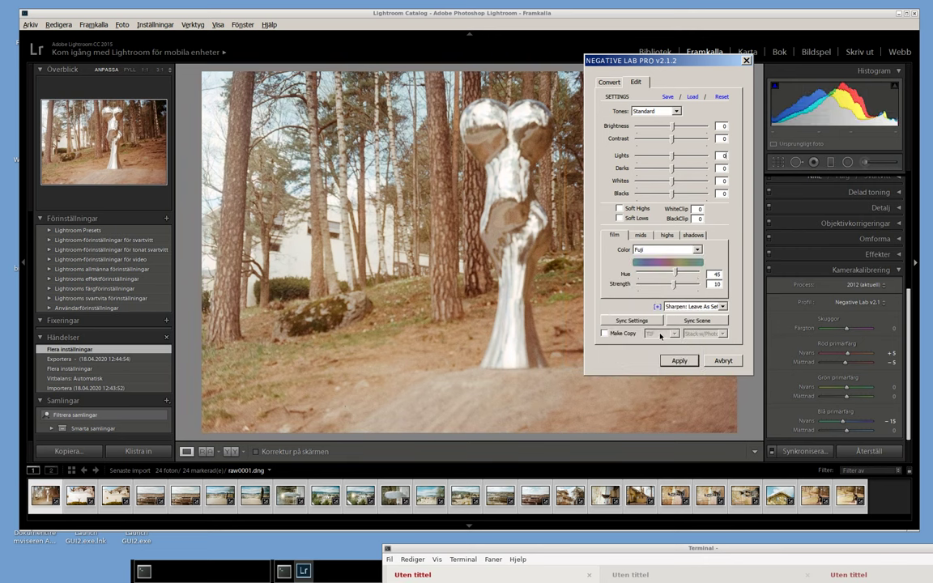
{"action": "left_click", "coordinate": [698, 250]}
{"action": "left_click", "coordinate": [687, 273]}
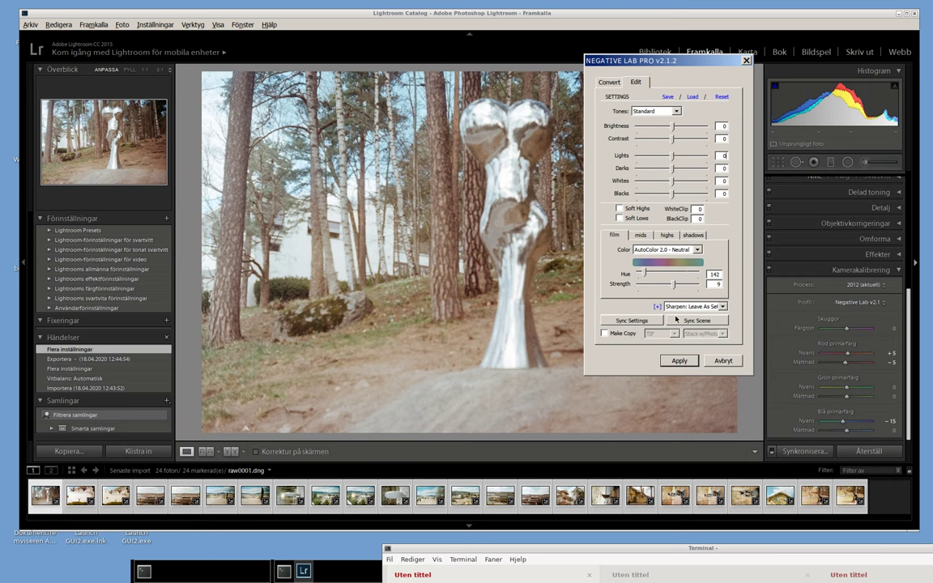
Make TIF copies stacked with the photos, set Sharpen to Off, and apply the conversion.
{"action": "left_click", "coordinate": [604, 333]}
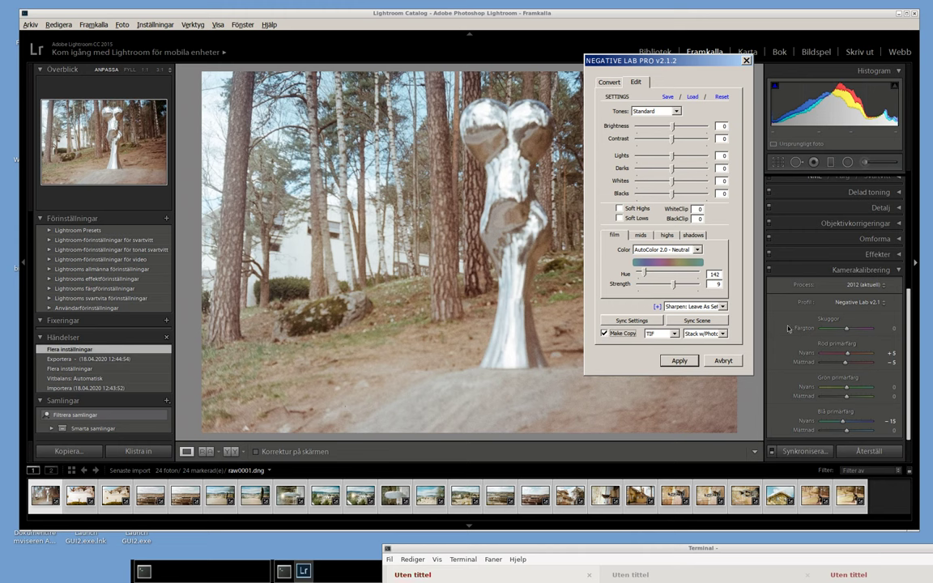
{"action": "left_click", "coordinate": [723, 307]}
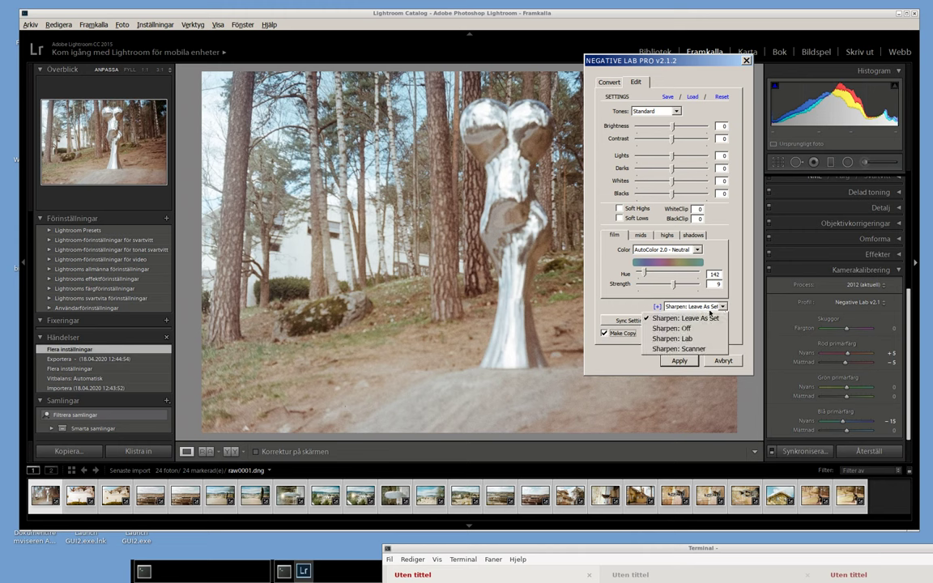
{"action": "left_click", "coordinate": [697, 329]}
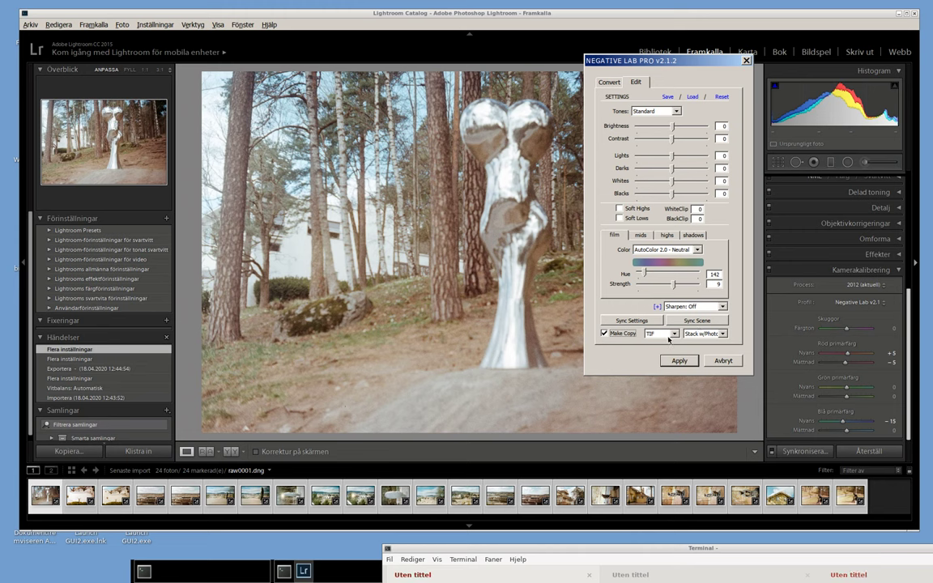
{"action": "left_click", "coordinate": [679, 362]}
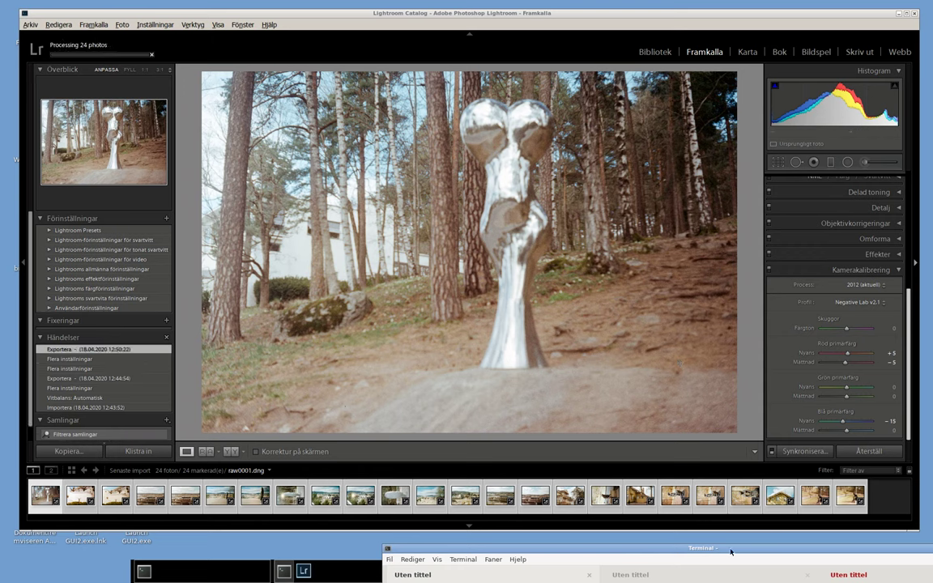
Raise the terminal's top monitor over Lightroom with the clipboard error moved to the centre.
{"action": "left_click_drag", "start_coordinate": [731, 553], "coordinate": [687, 216]}
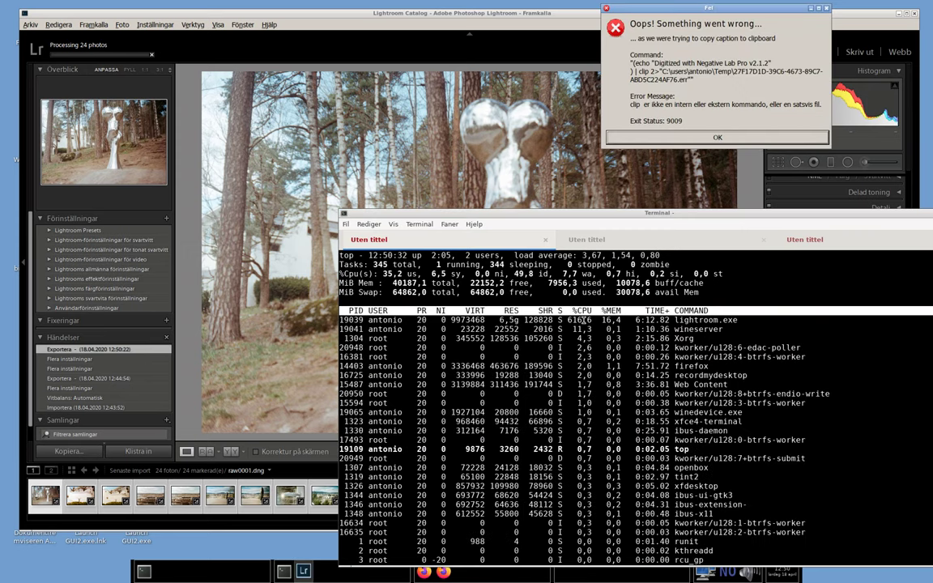
{"action": "mouse_move", "coordinate": [749, 7]}
{"action": "left_mouse_down"}
{"action": "mouse_move", "coordinate": [551, 116]}
{"action": "mouse_move", "coordinate": [521, 147]}
{"action": "left_mouse_up"}
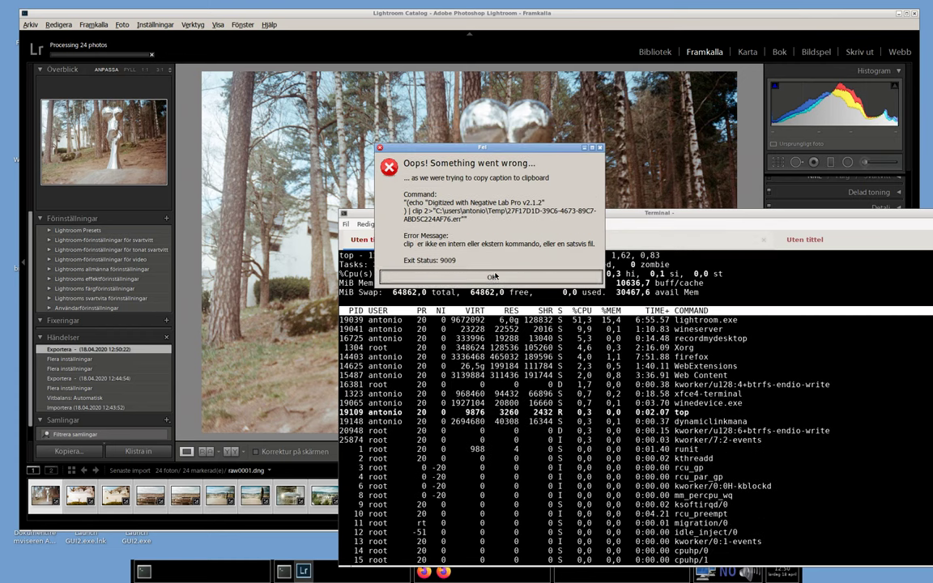
{"action": "left_click", "coordinate": [494, 277]}
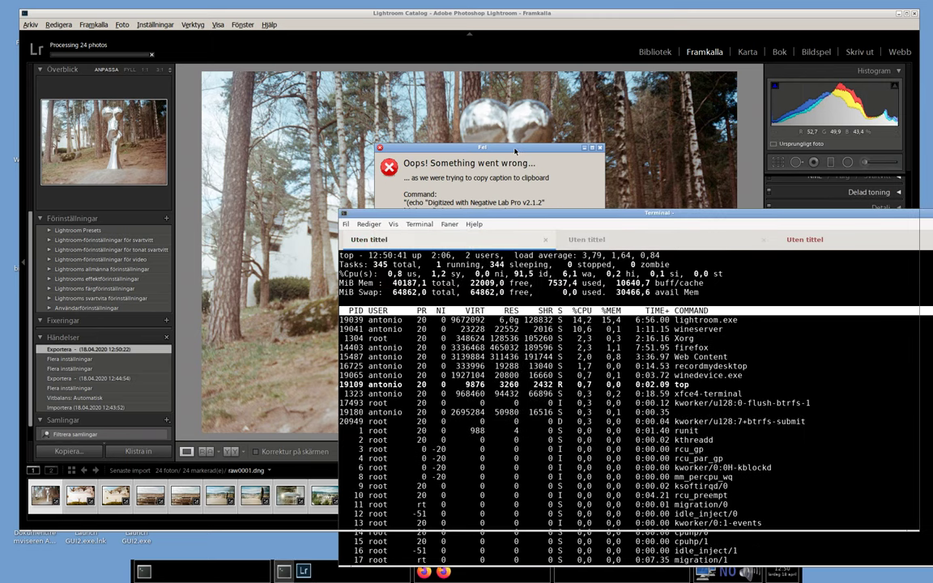
Zoom Lightroom back out to the whole sculpture photo, then raise the top terminal in front.
{"action": "left_click", "coordinate": [534, 174]}
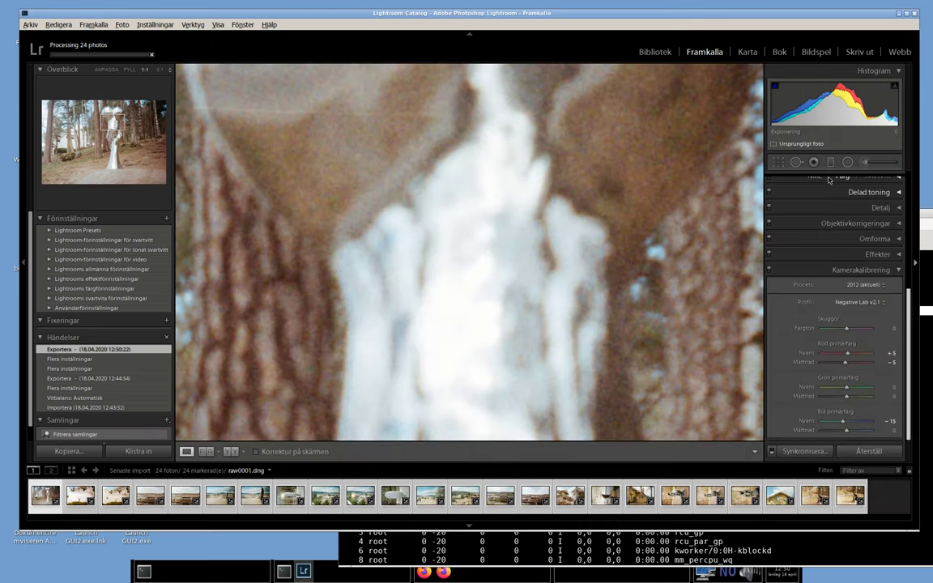
{"action": "left_click", "coordinate": [647, 182]}
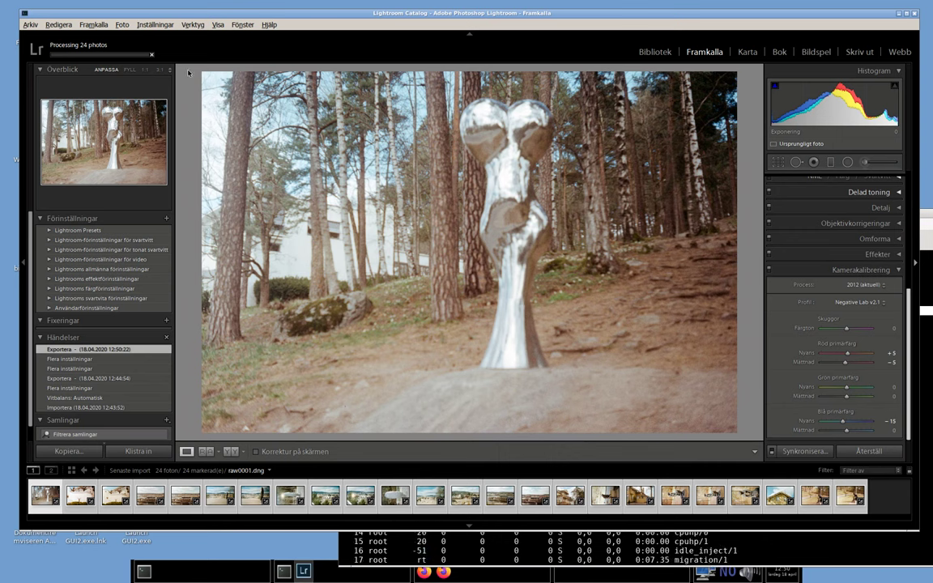
{"action": "left_click", "coordinate": [928, 214]}
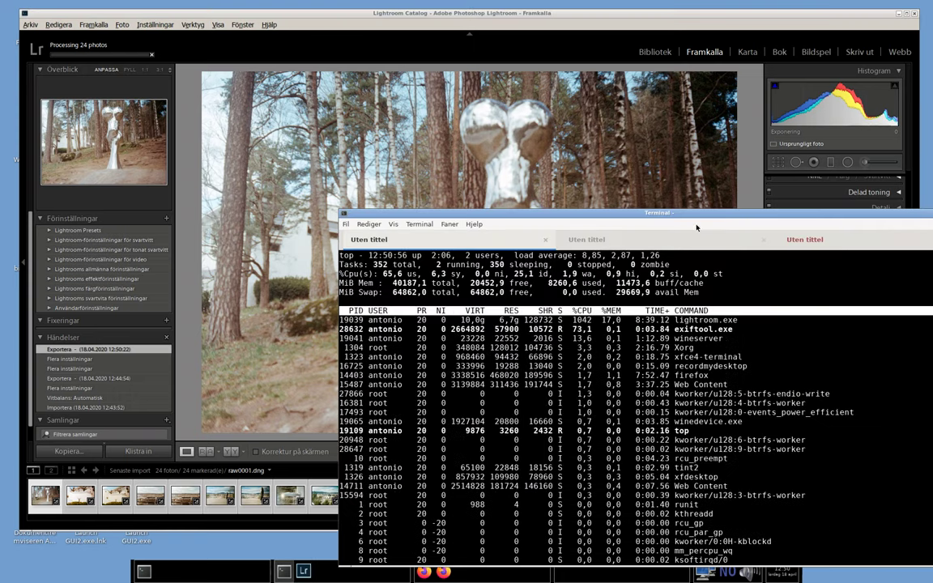
Drag the top terminal lower, then back up so it covers most of Lightroom.
{"action": "left_click_drag", "start_coordinate": [689, 212], "coordinate": [652, 428]}
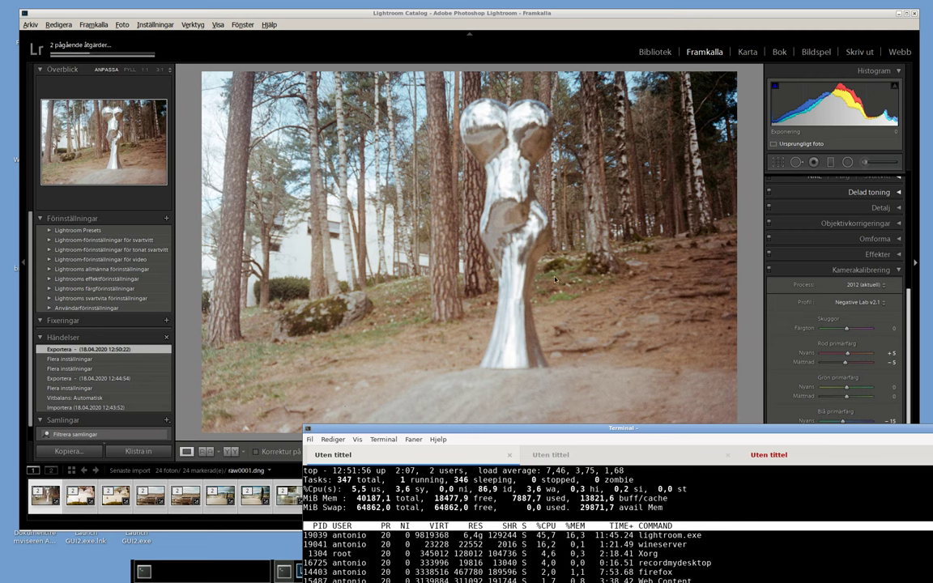
{"action": "left_click_drag", "start_coordinate": [646, 429], "coordinate": [689, 127]}
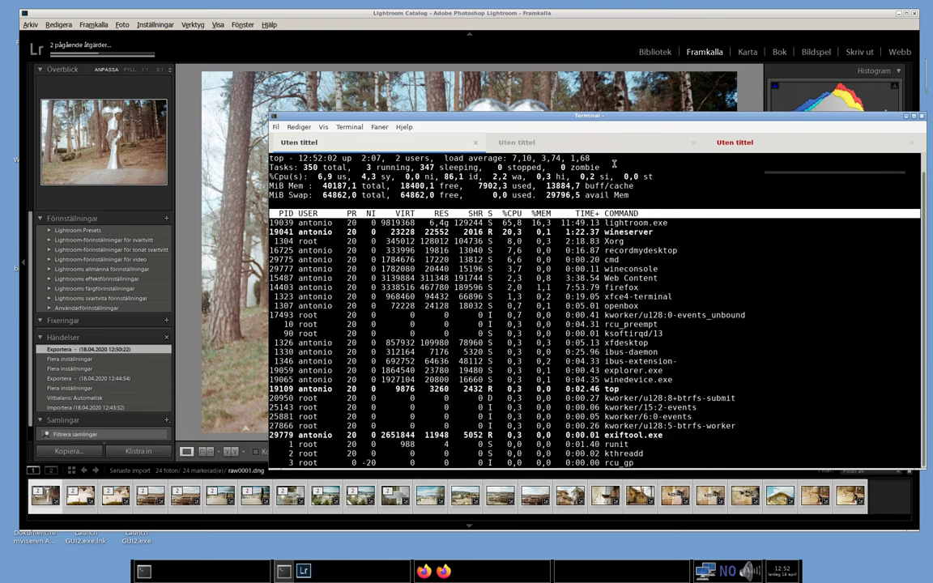
Quit top, enter the skanneringer/Zorki-1_Industar-22_Kodak-Gold-200_Oslo_16.04.2020 film folder, and launch Midnight Commander there.
{"action": "type", "text": "q"}
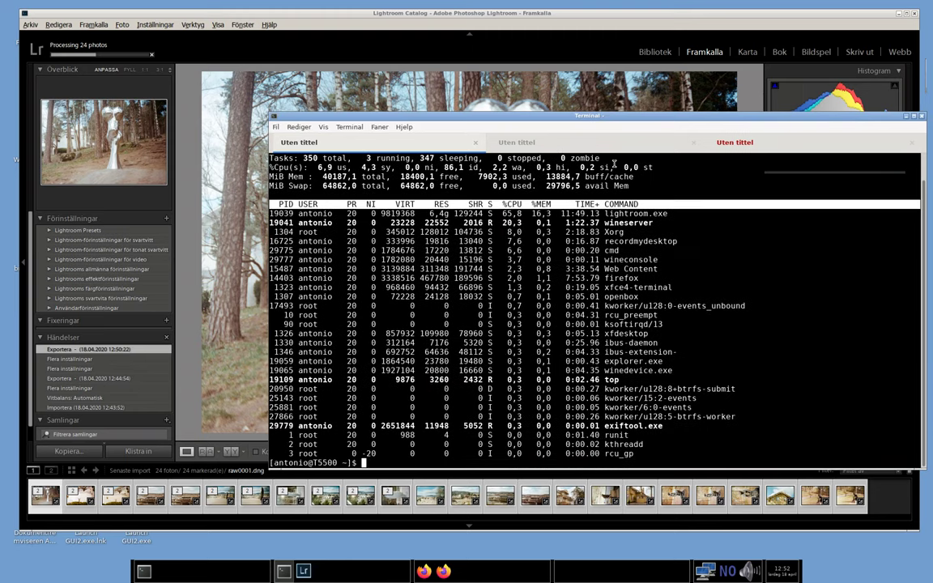
{"action": "type", "text": "cd skanneringer"}
{"action": "key", "text": "Tab"}
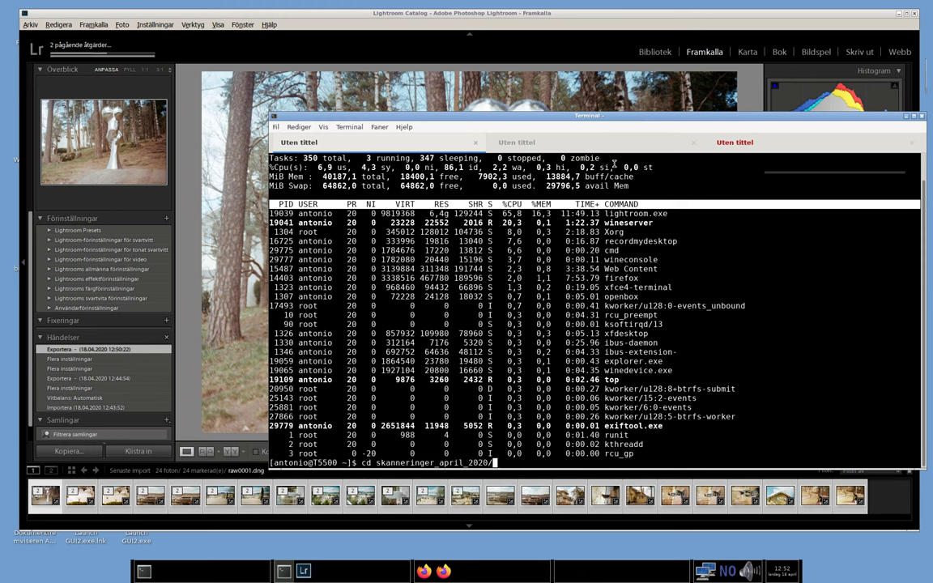
{"action": "type", "text": "Zorki-1_Industar-22_Kodak-Gold-200_Oslo_16.04.2020/"}
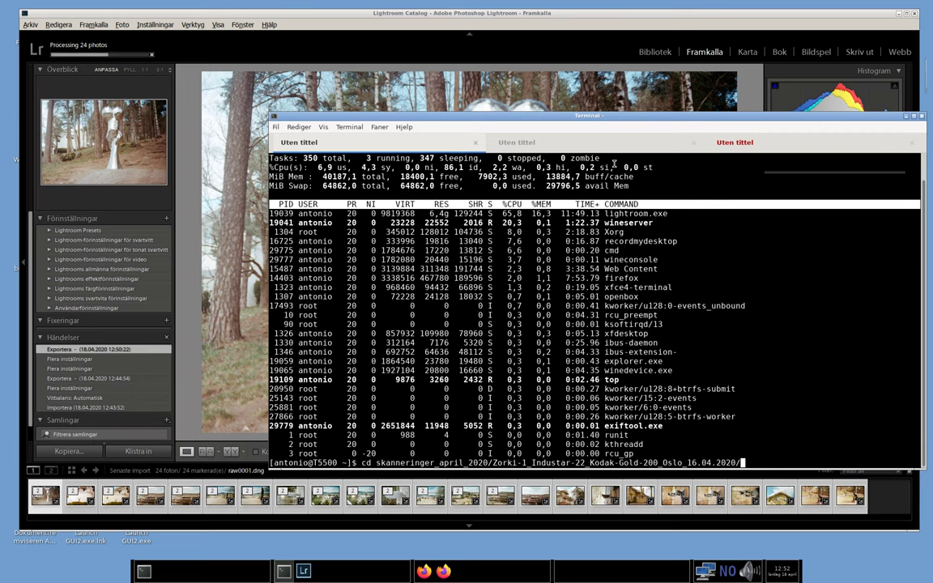
{"action": "key", "text": "Tab"}
{"action": "key", "text": "Return"}
{"action": "type", "text": "mc"}
{"action": "key", "text": "Return"}
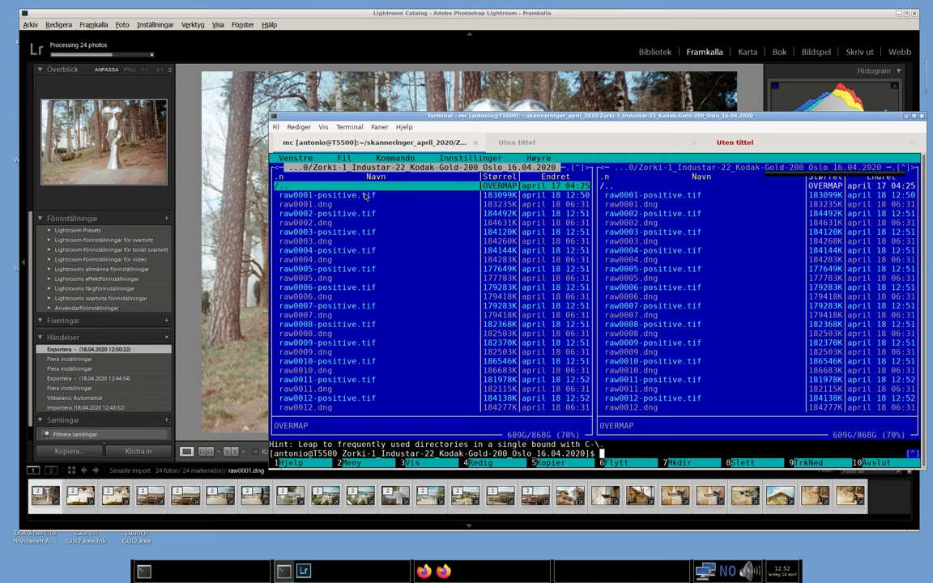
Check the file list for the raw00NN-positive.tif files, then quit Midnight Commander.
{"action": "key", "text": "End"}
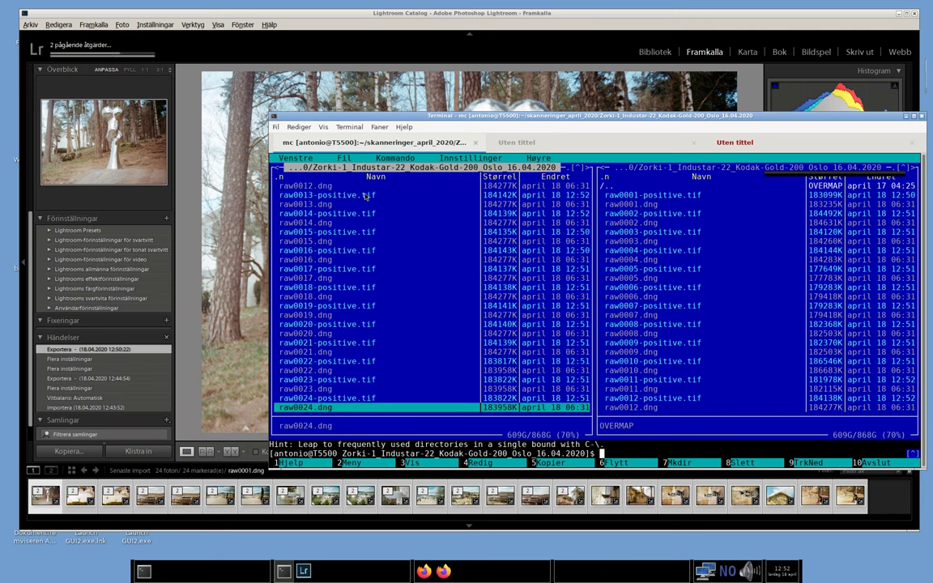
{"action": "key", "text": "Up"}
{"action": "key", "text": "Up"}
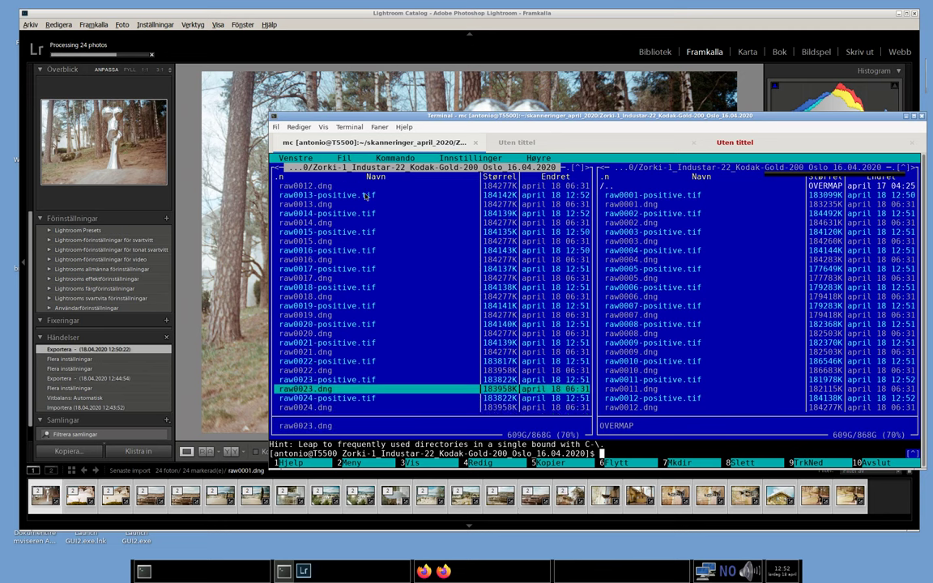
{"action": "key", "text": "Up"}
{"action": "key", "text": "Home"}
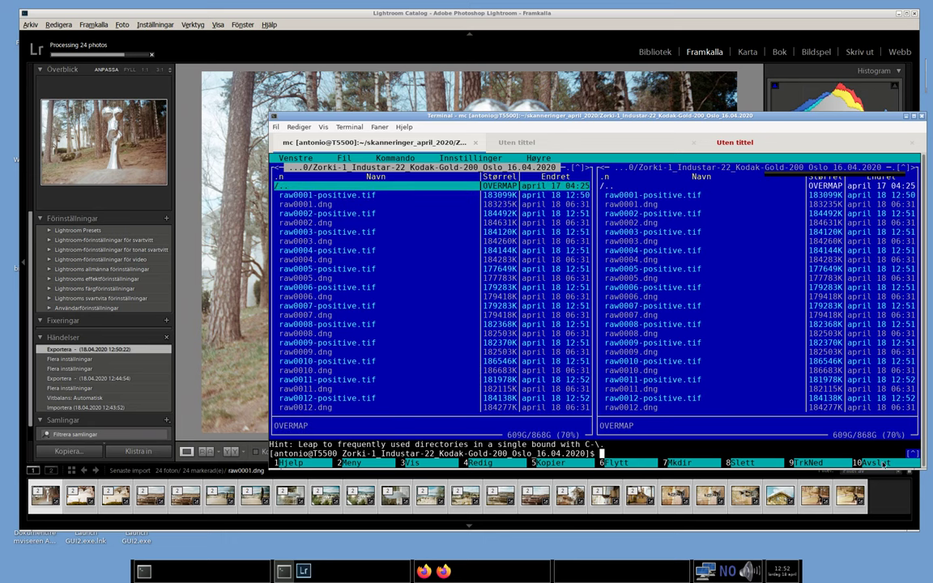
{"action": "key", "text": "F10"}
{"action": "left_click_drag", "start_coordinate": [705, 118], "coordinate": [749, 203]}
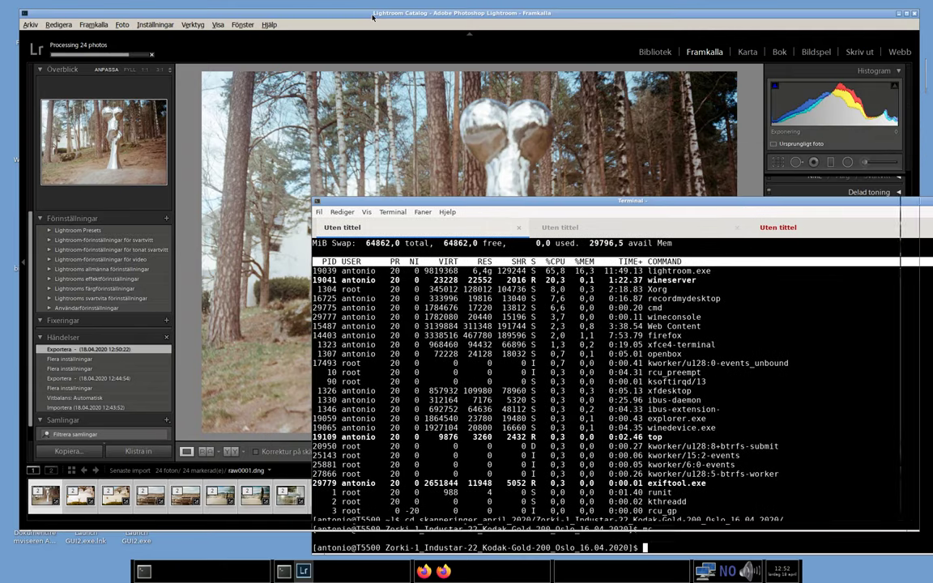
List the Zorki-1 folder contents and create a new tif folder.
{"action": "left_click", "coordinate": [334, 11]}
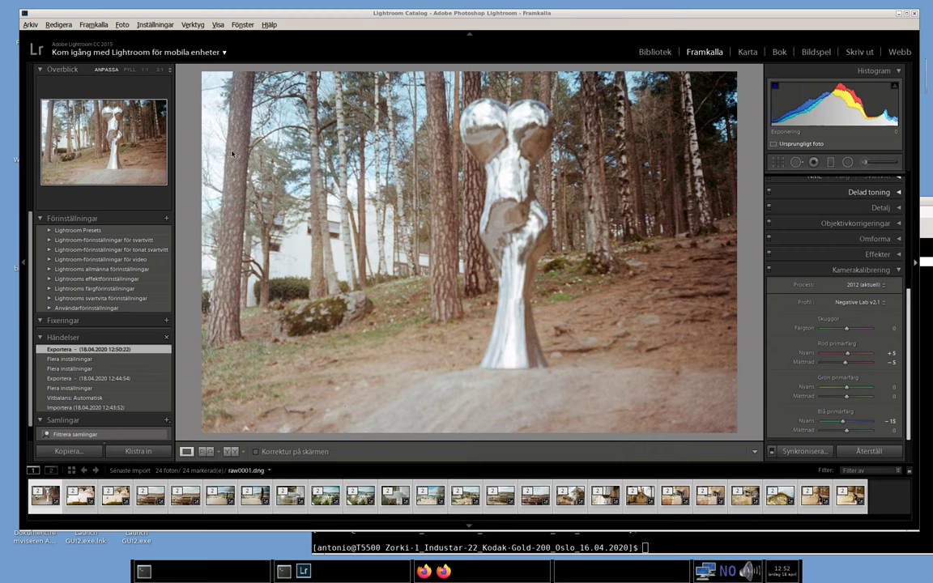
{"action": "left_click", "coordinate": [468, 547]}
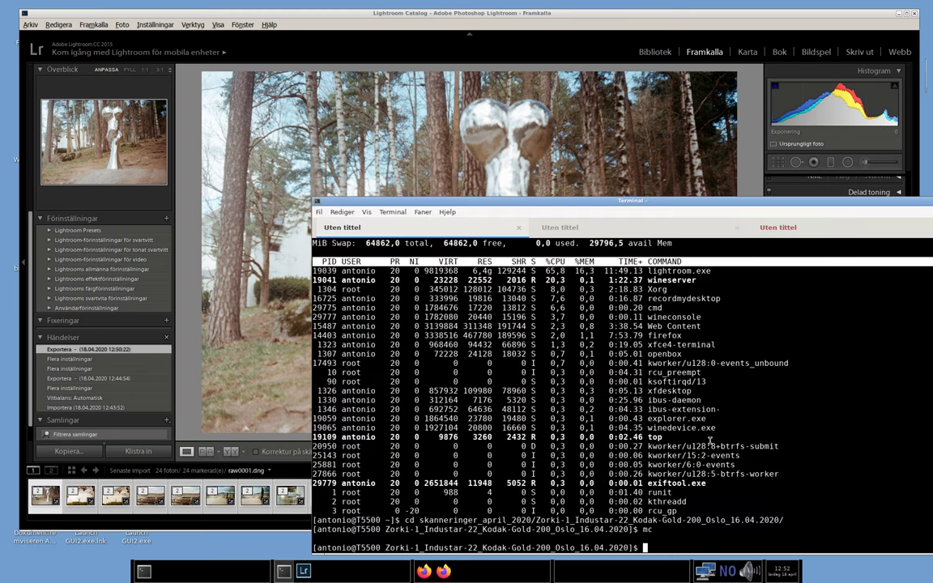
{"action": "type", "text": "ls"}
{"action": "key", "text": "Return"}
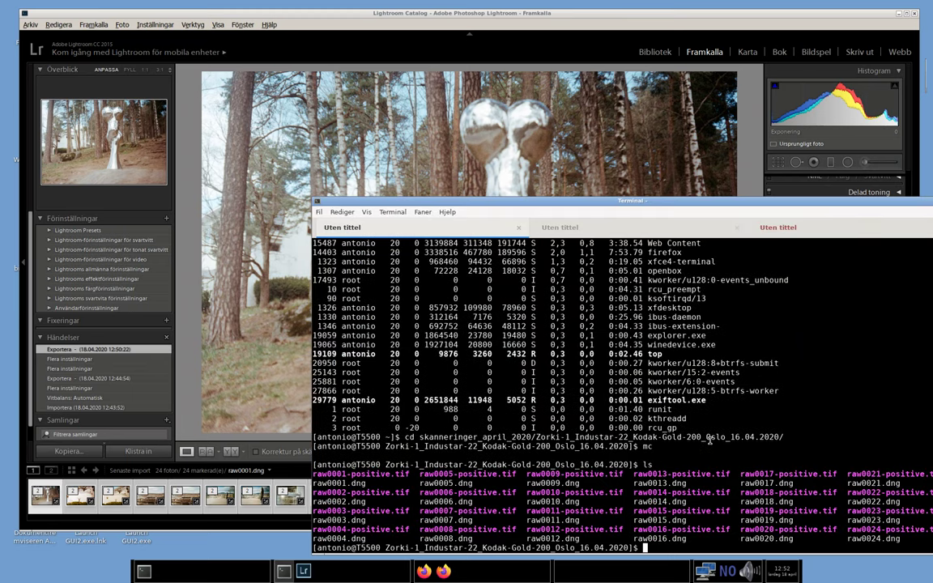
{"action": "type", "text": "mkdir tif"}
{"action": "key", "text": "Return"}
Move all positive TIFFs (*.tif) into the tif folder and list the result.
{"action": "type", "text": "mv *.tif tif"}
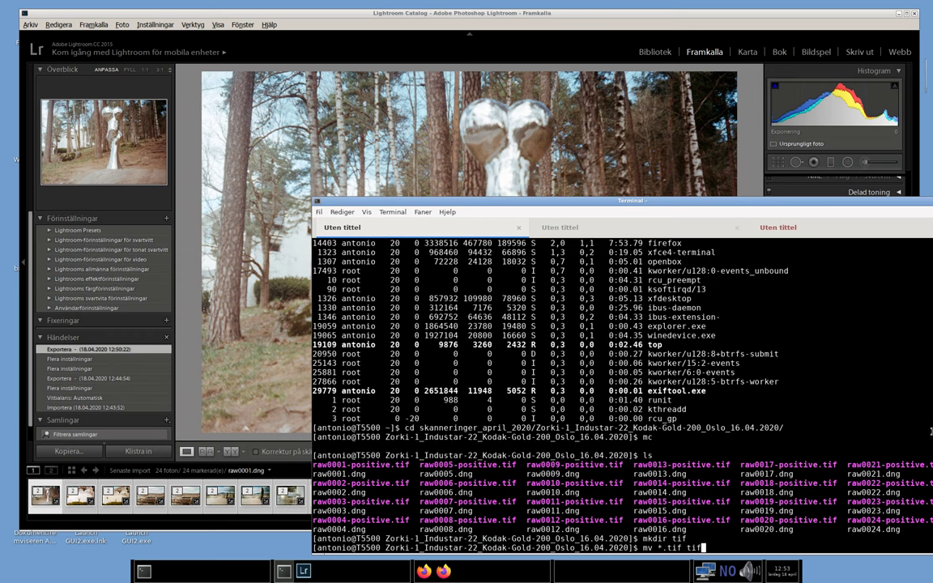
{"action": "key", "text": "Return"}
{"action": "type", "text": "ls"}
{"action": "key", "text": "Return"}
Enter the tif folder, list its 24 TIFFs, and open it in gThumb.
{"action": "type", "text": "cd t"}
{"action": "key", "text": "Tab"}
{"action": "key", "text": "Return"}
{"action": "type", "text": "ls"}
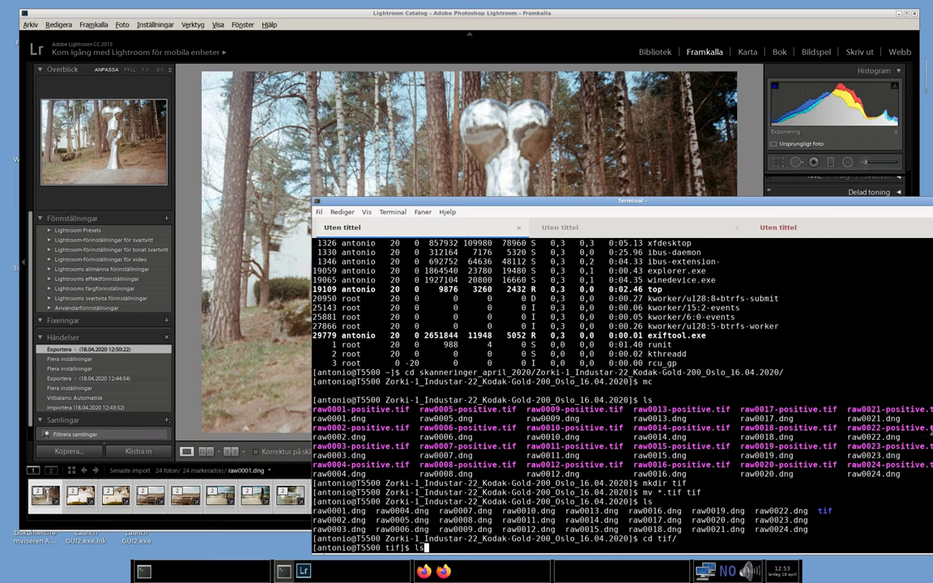
{"action": "key", "text": "Return"}
{"action": "type", "text": "gthumb .&"}
{"action": "key", "text": "Return"}
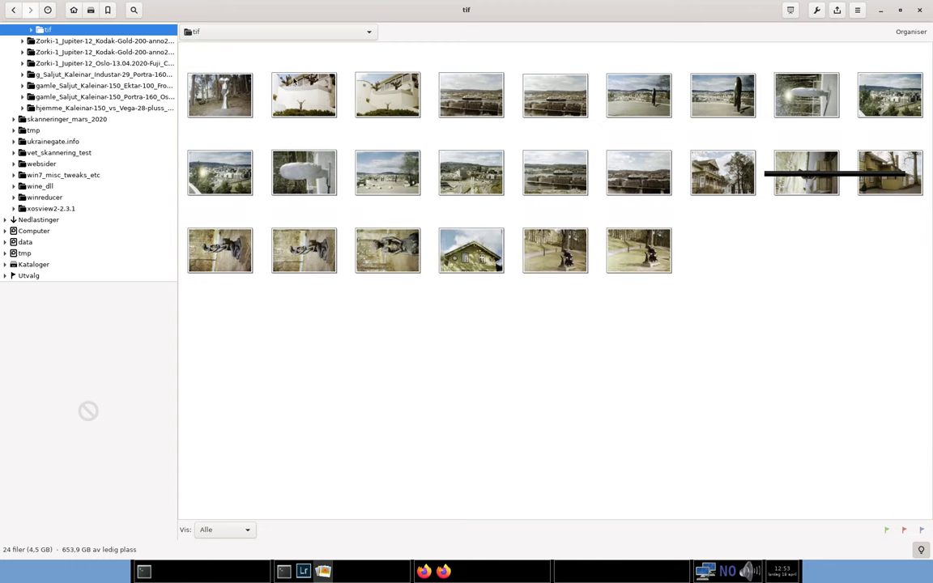
View positive TIFFs 1, 2, 5, 7, 12 and 16 full-size in gThumb, then close it.
{"action": "double_click", "coordinate": [224, 98]}
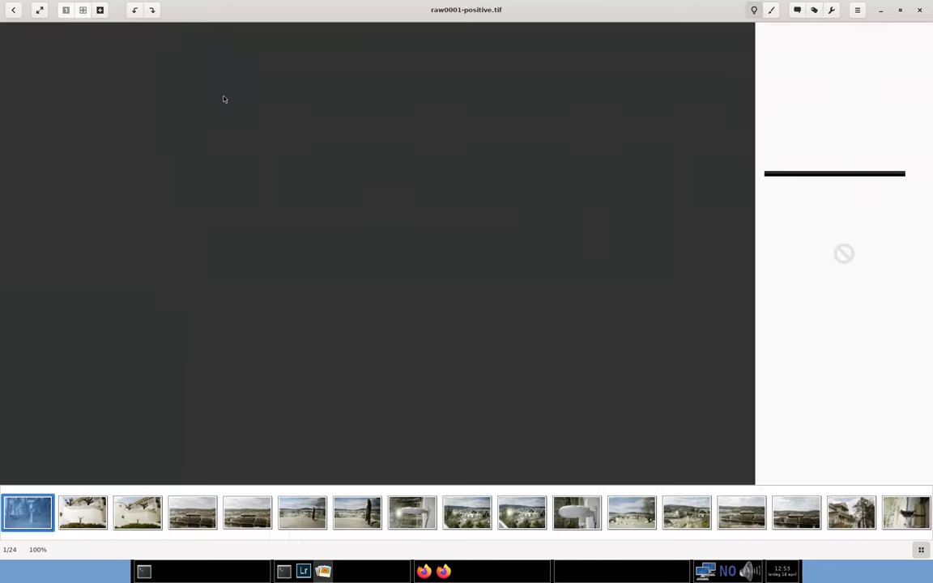
{"action": "left_click", "coordinate": [98, 514]}
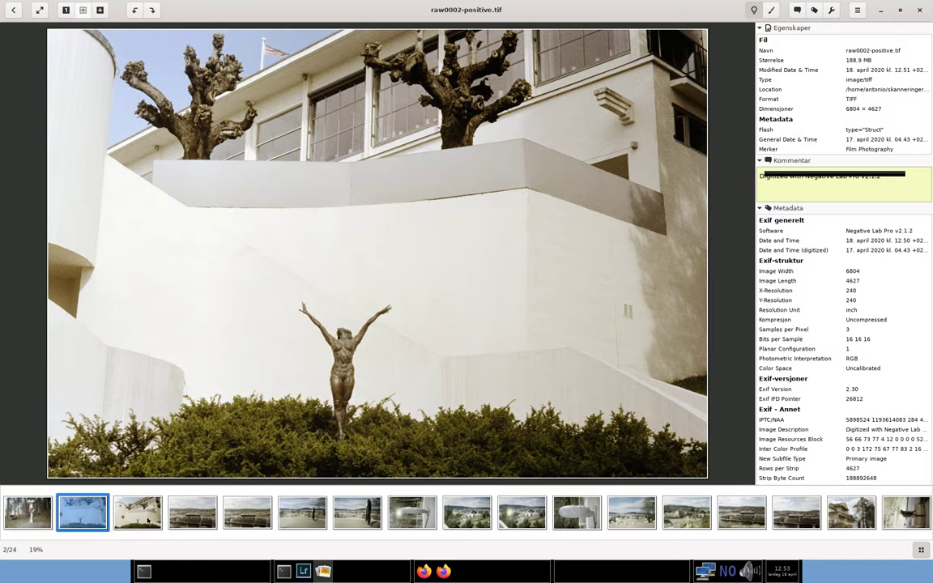
{"action": "left_click", "coordinate": [244, 515]}
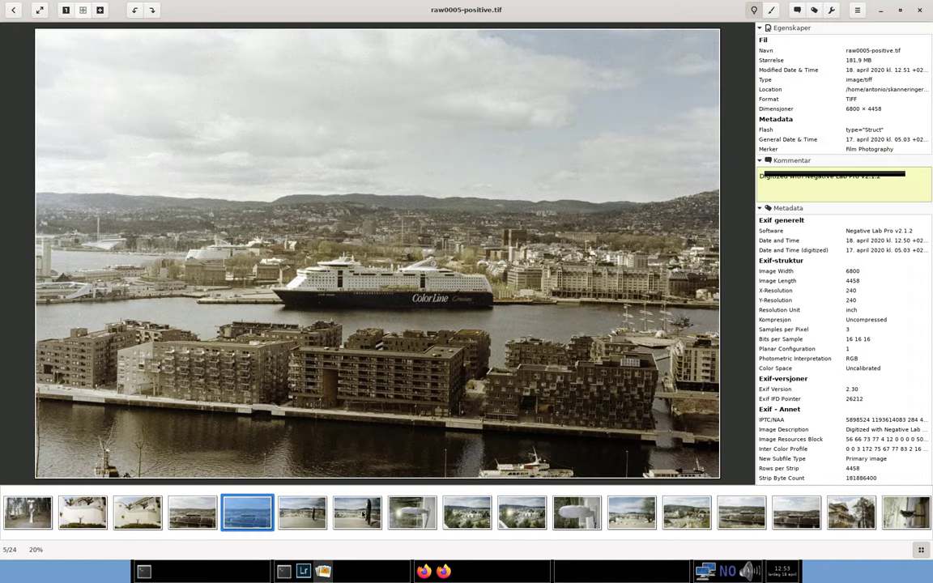
{"action": "left_click", "coordinate": [349, 515]}
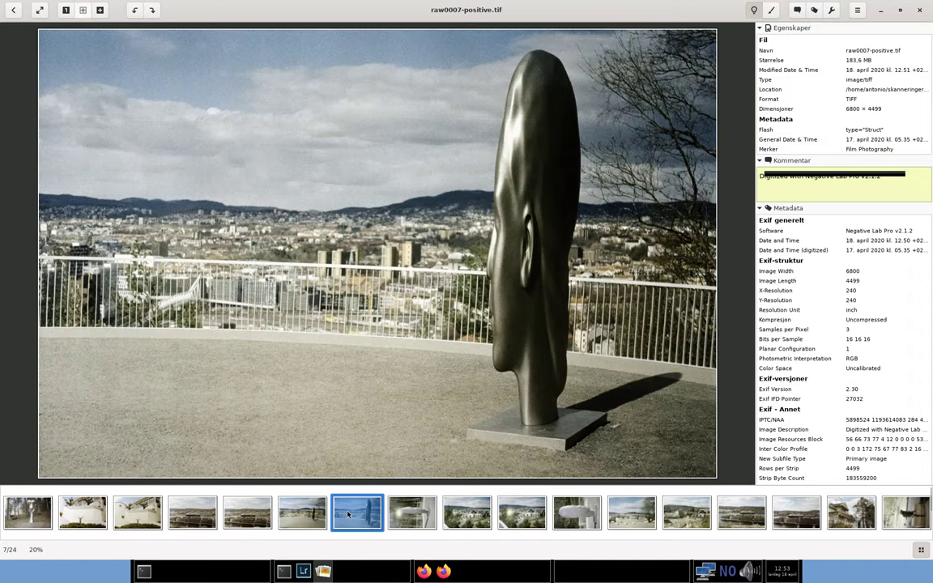
{"action": "left_click", "coordinate": [636, 515]}
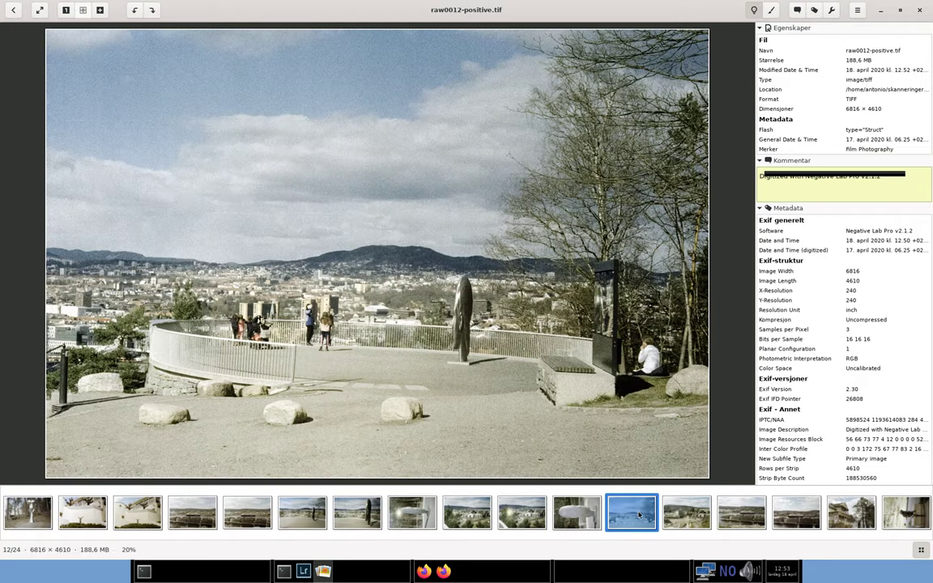
{"action": "left_click", "coordinate": [864, 513]}
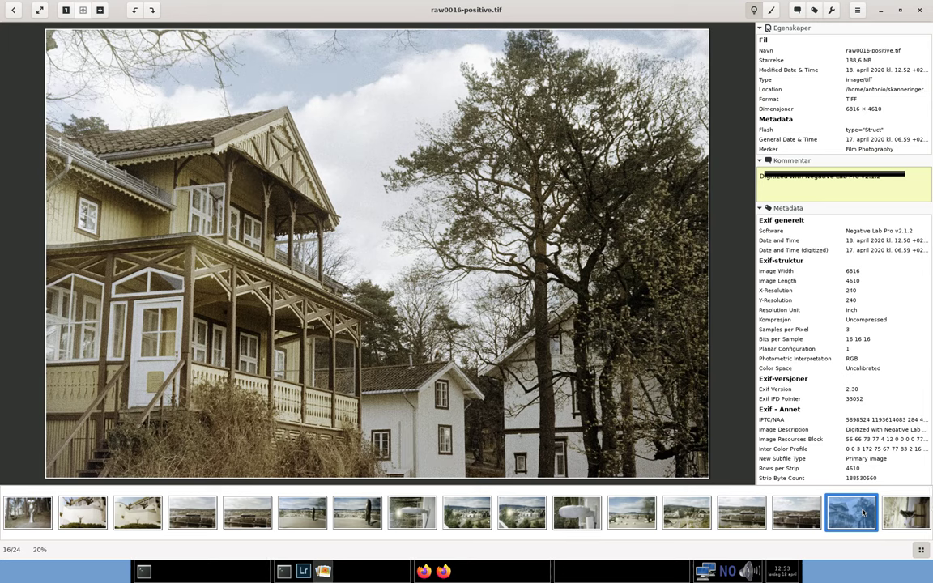
{"action": "left_click", "coordinate": [920, 10]}
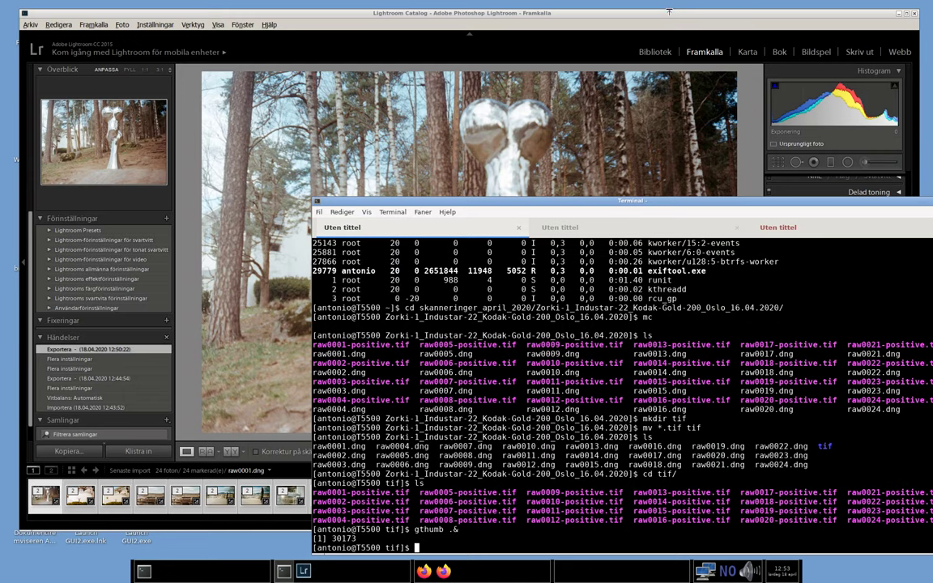
Quit Lightroom via Arkiv > Avsluta and show the terminal's screen-recorder tab.
{"action": "left_click", "coordinate": [669, 11]}
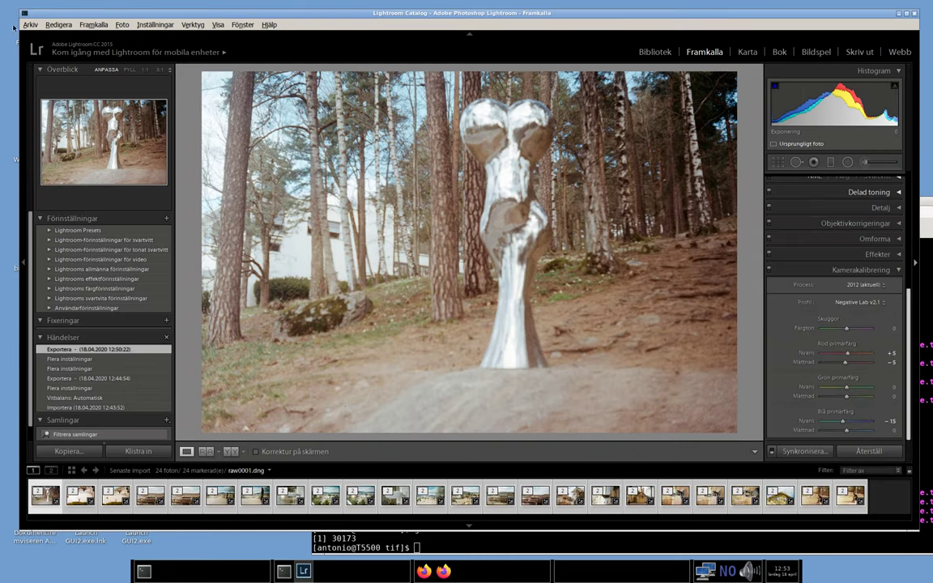
{"action": "left_click", "coordinate": [30, 25]}
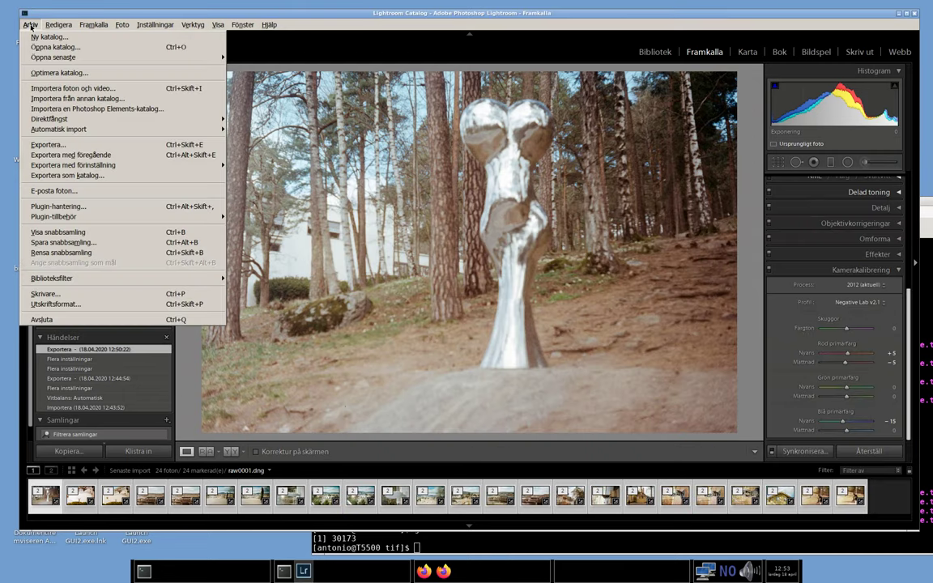
{"action": "left_click", "coordinate": [67, 321]}
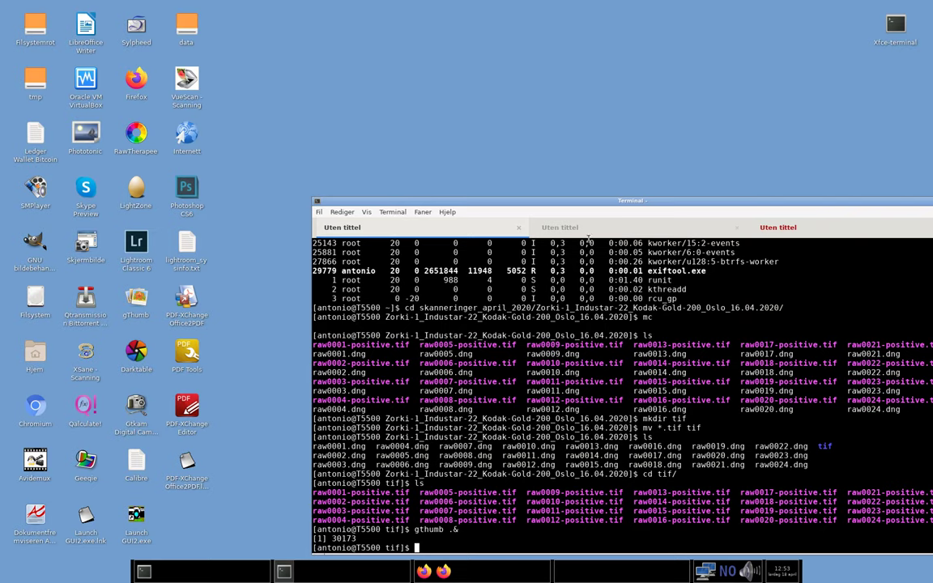
{"action": "left_click_drag", "start_coordinate": [618, 209], "coordinate": [494, 130]}
{"action": "left_click", "coordinate": [437, 148]}
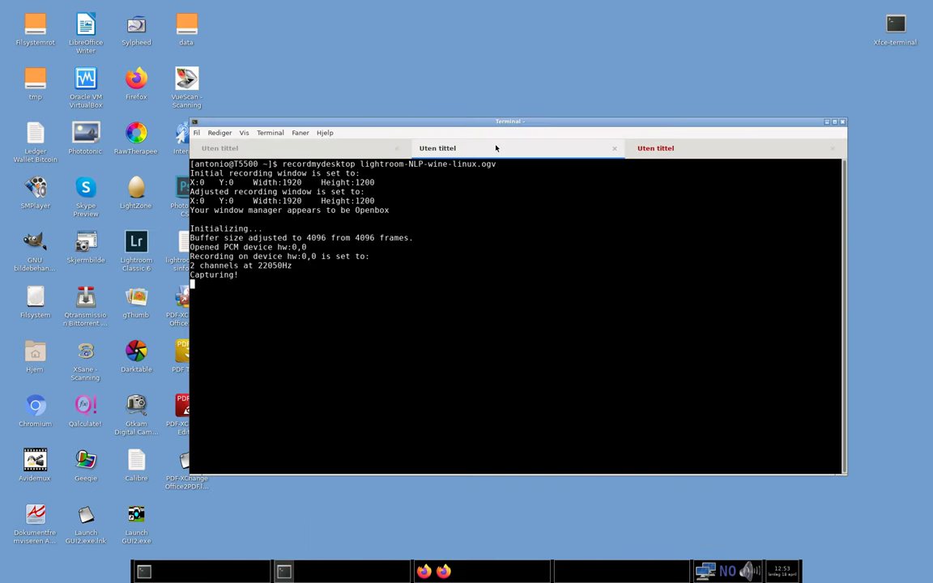